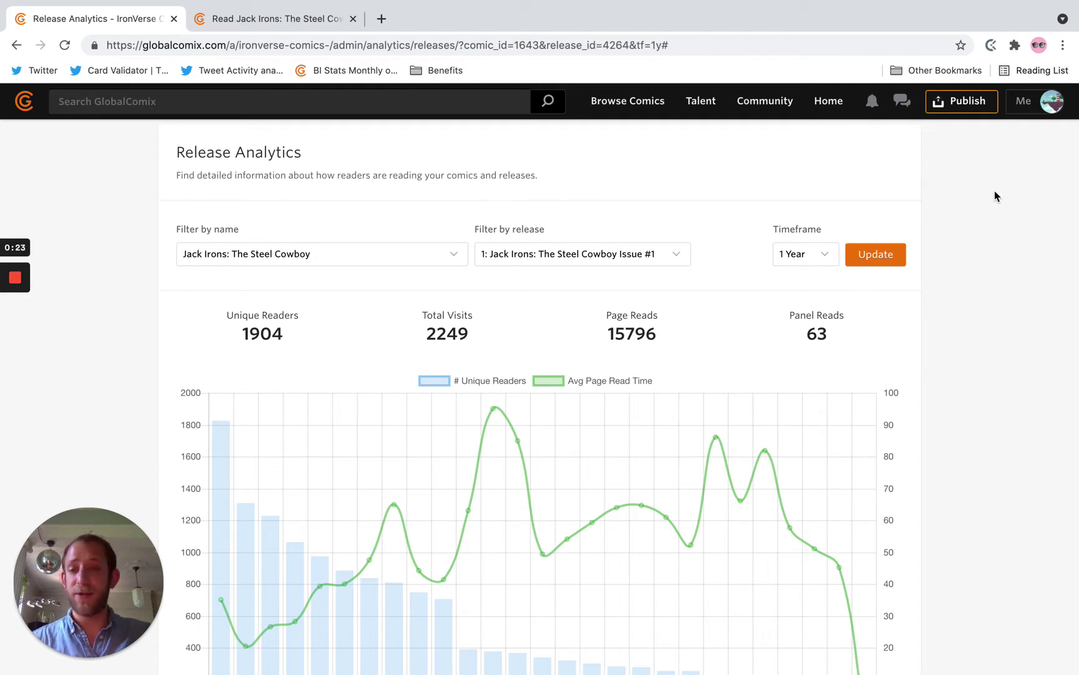
# Examine the reader totals and the unique readers and page read time chart for Jack Irons: The Steel Cowboy Issue #1.
pyautogui.click(1052, 100)
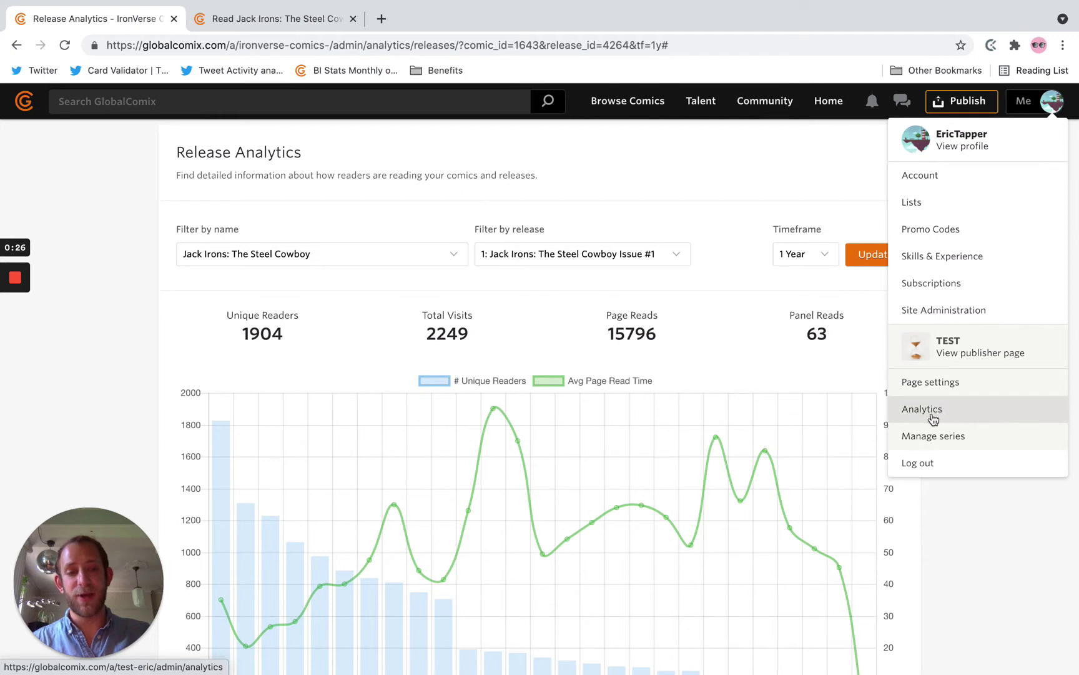
pyautogui.click(939, 526)
pyautogui.scroll(-1, 863, 388)
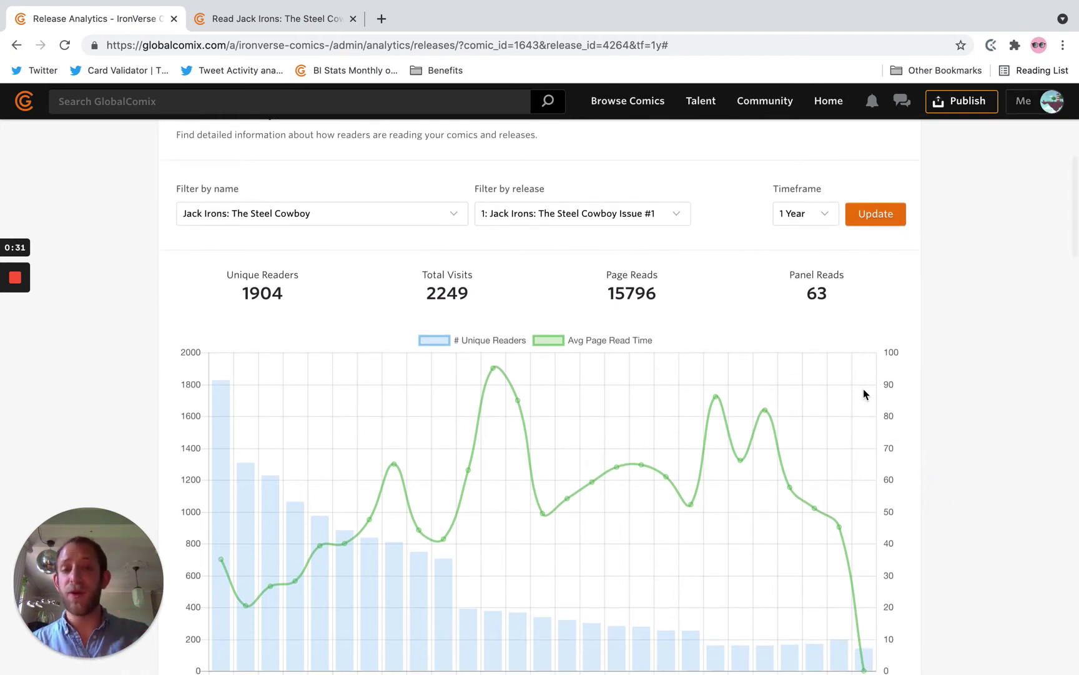
pyautogui.scroll(-1, 863, 389)
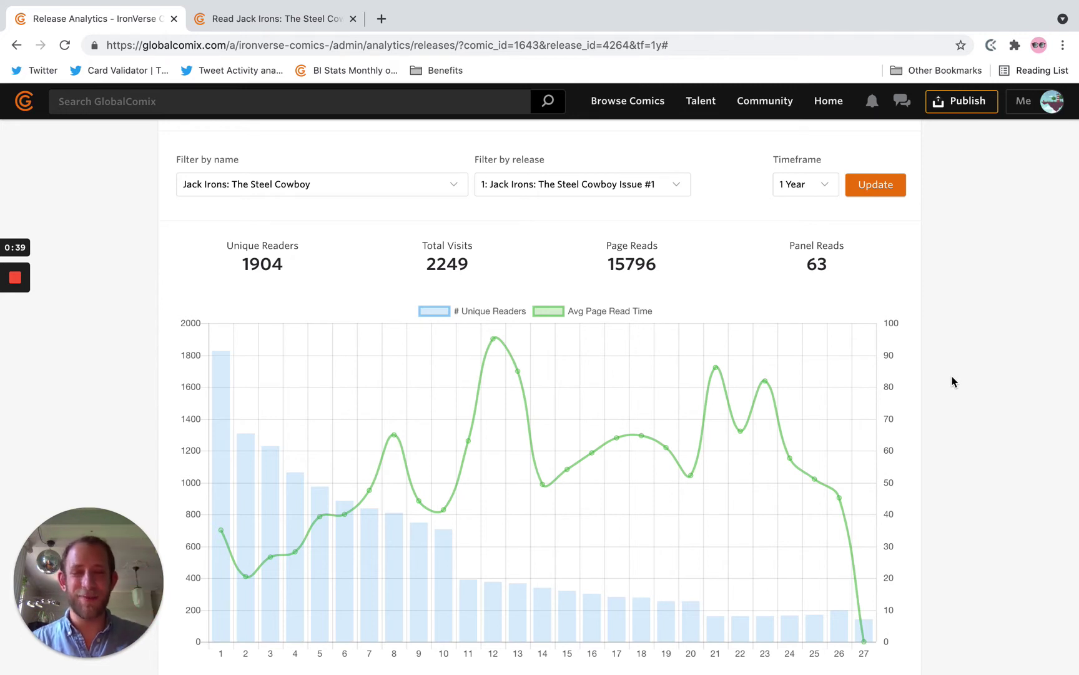
pyautogui.scroll(-3, 903, 373)
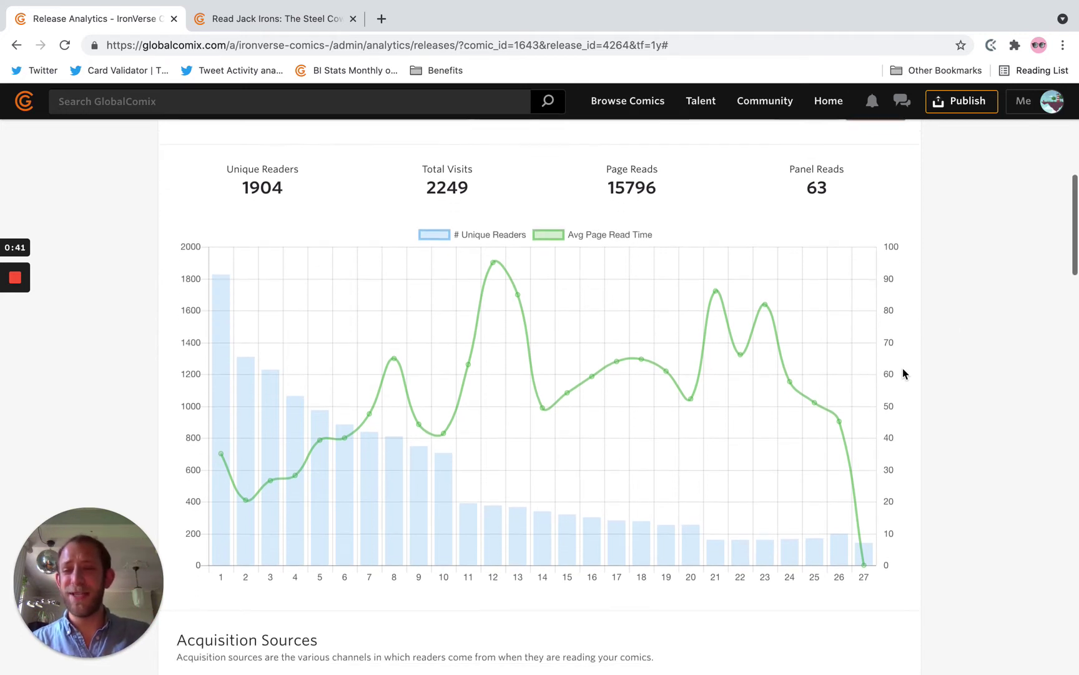
pyautogui.click(230, 191)
pyautogui.click(429, 168)
pyautogui.click(658, 183)
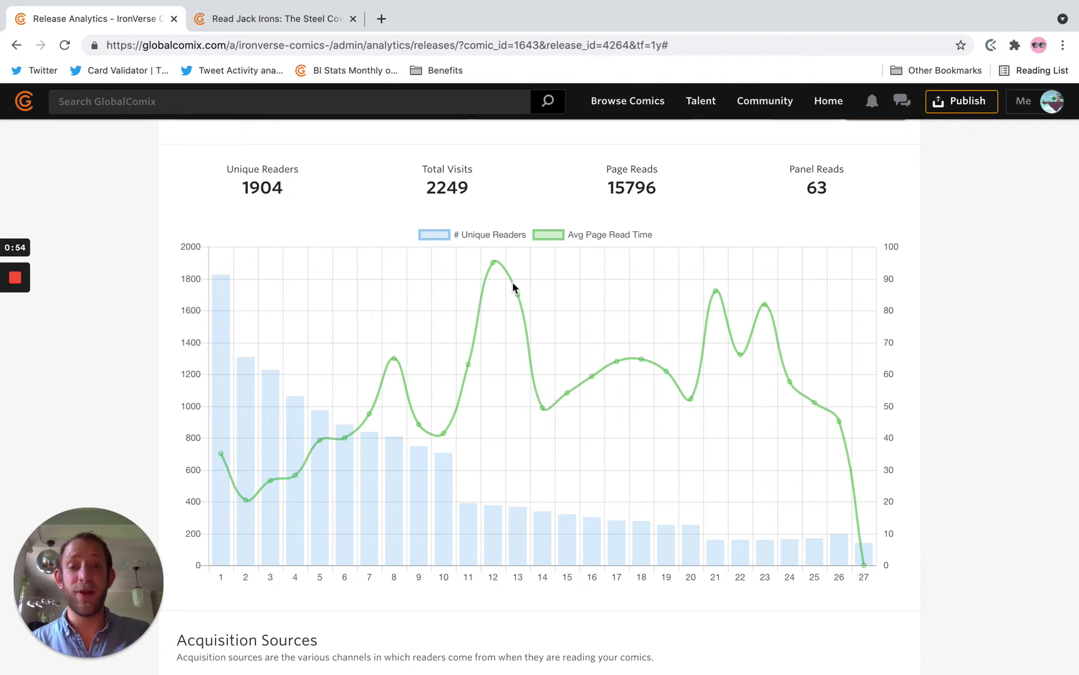
pyautogui.scroll(1, 1026, 275)
pyautogui.scroll(1, 1025, 274)
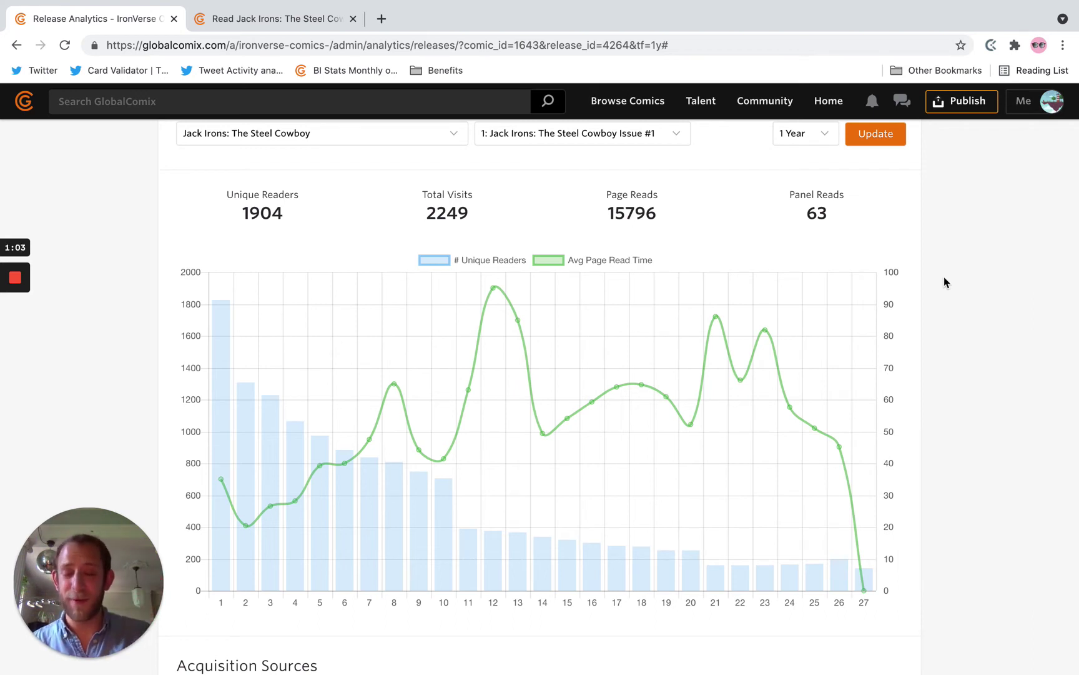
# Review the columns of the Acquisition Sources table, from Medium and Source through Unique Readers and Page Reads.
pyautogui.scroll(-8, 944, 278)
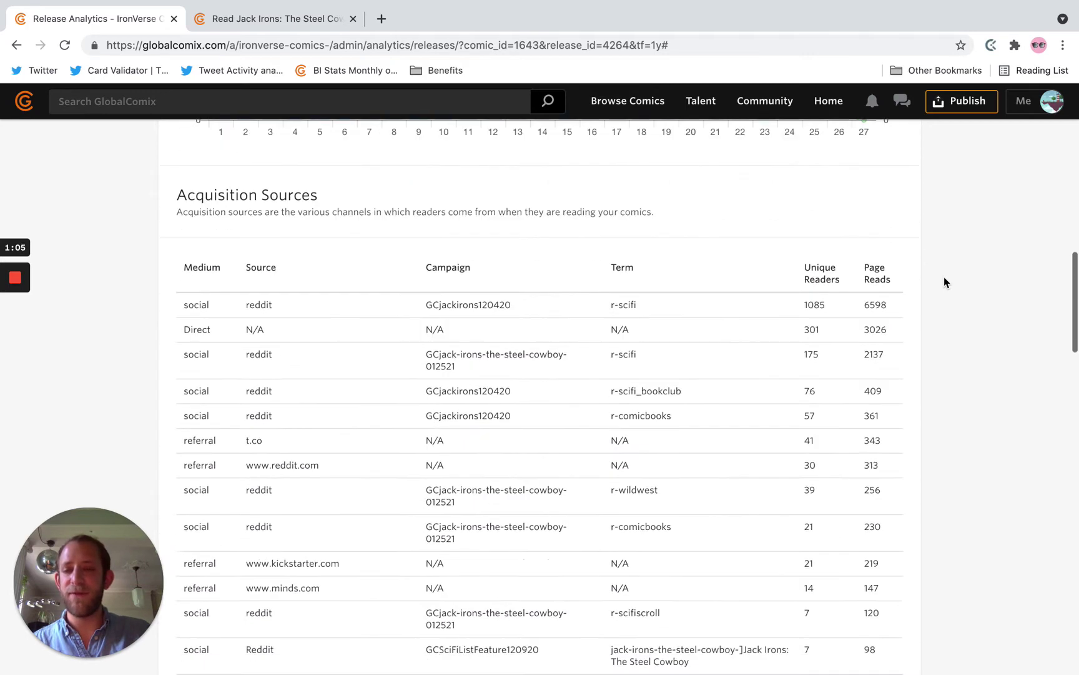
pyautogui.scroll(-1, 943, 278)
pyautogui.scroll(3, 446, 414)
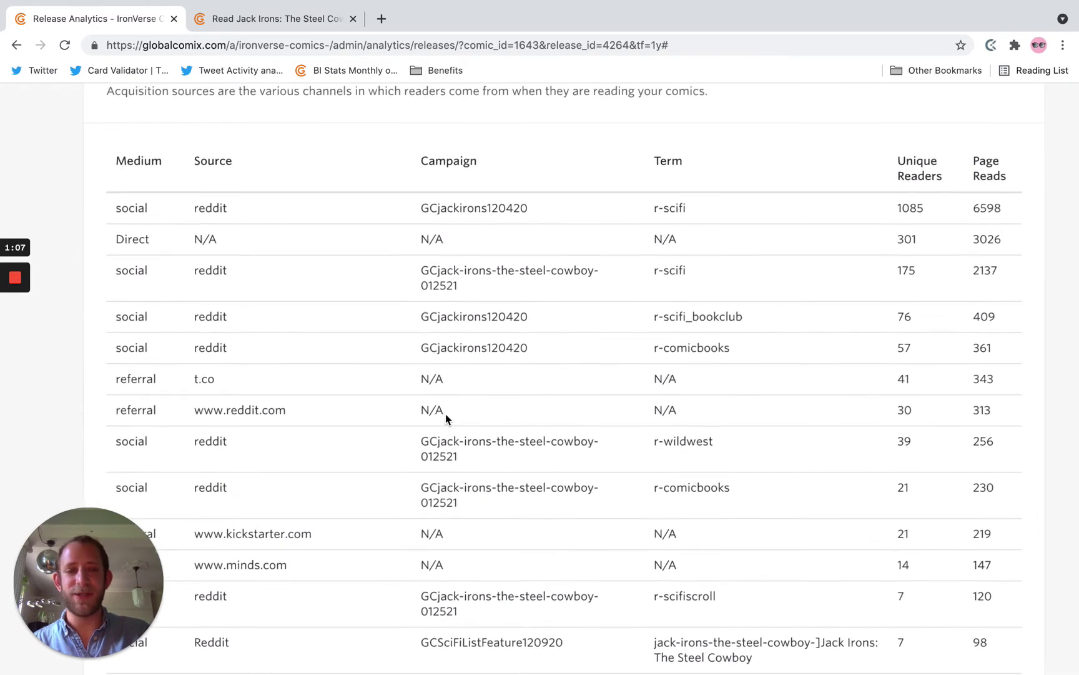
pyautogui.scroll(2, 445, 414)
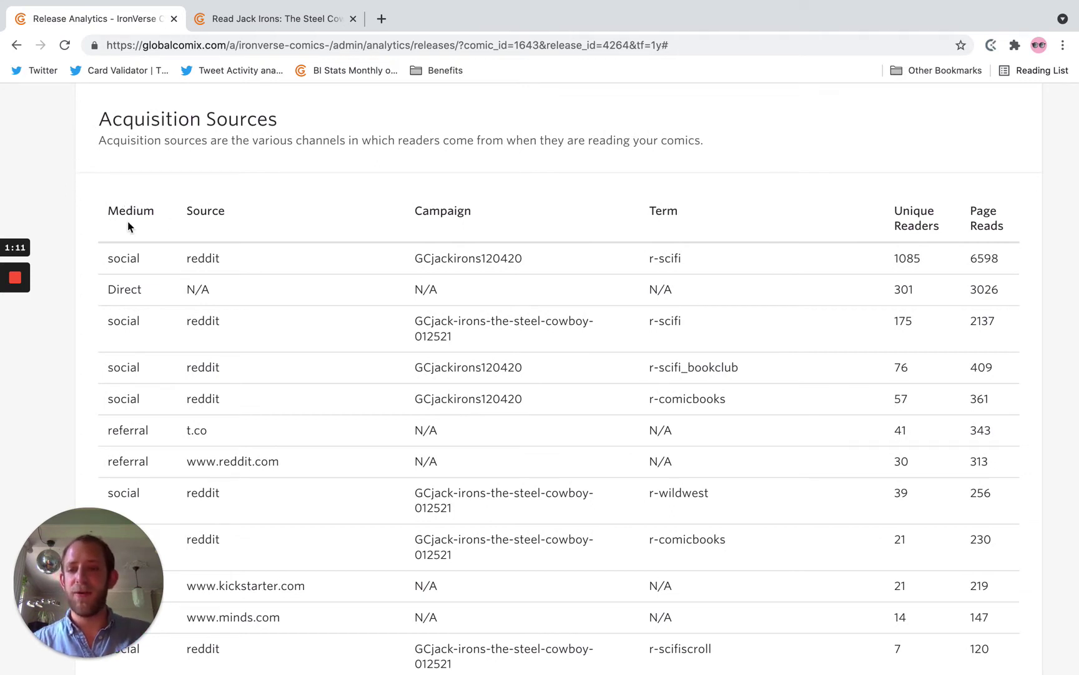
pyautogui.click(151, 206)
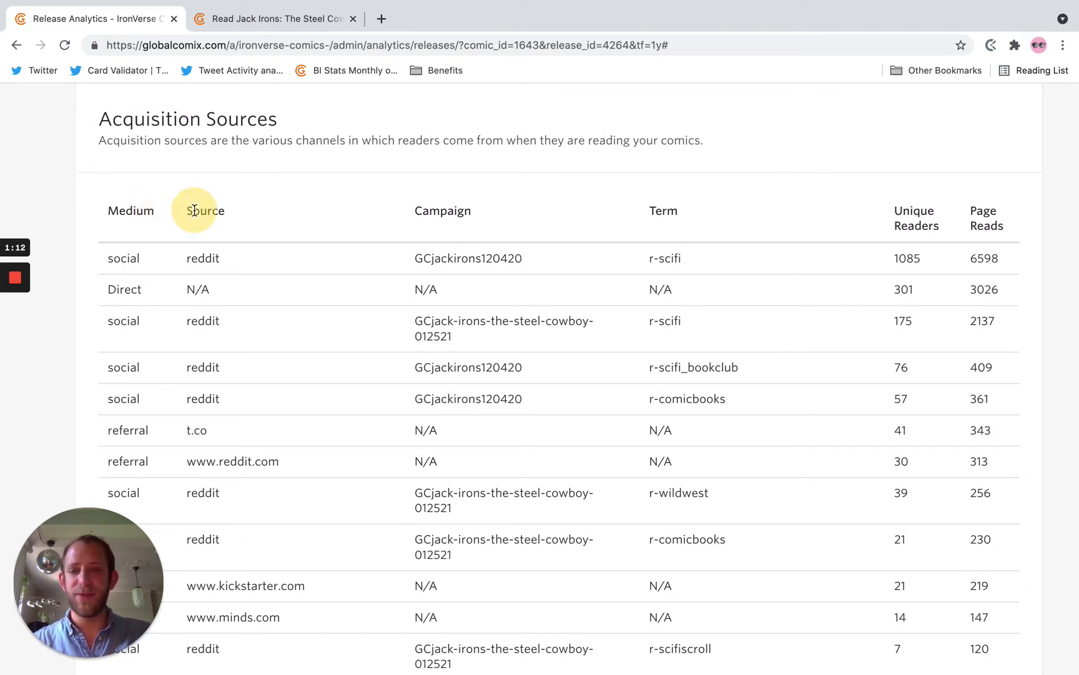
pyautogui.click(431, 192)
pyautogui.click(912, 211)
pyautogui.click(1015, 214)
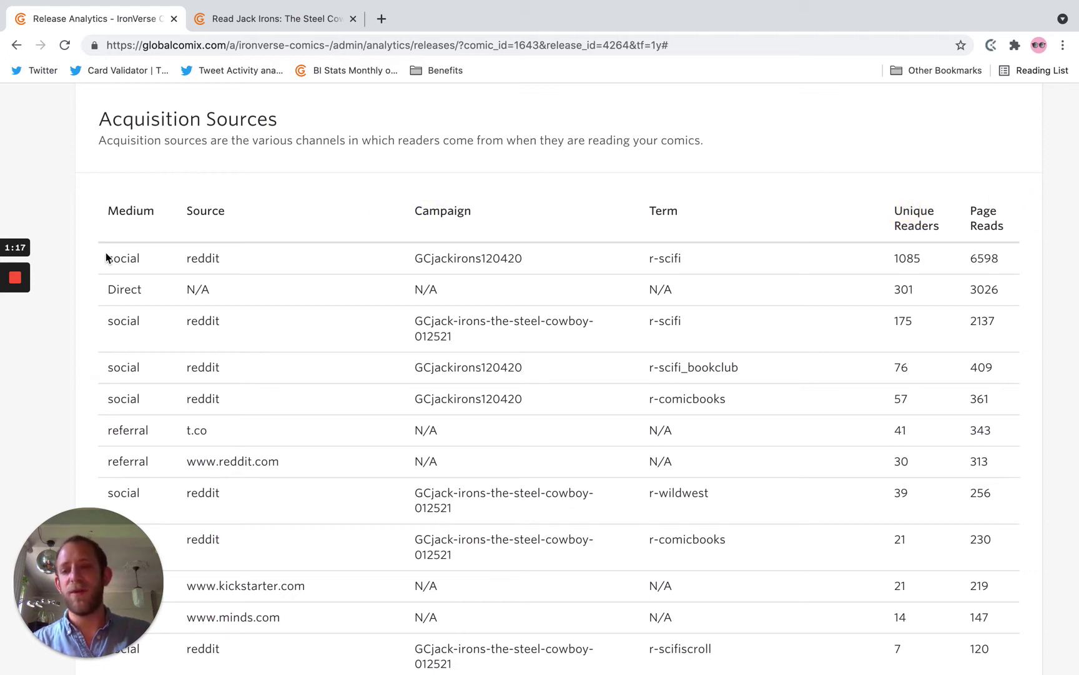
# Examine the medium, source, campaign and term entries in the first row of the Acquisition Sources table.
pyautogui.moveTo(106, 253); pyautogui.dragTo(710, 267)
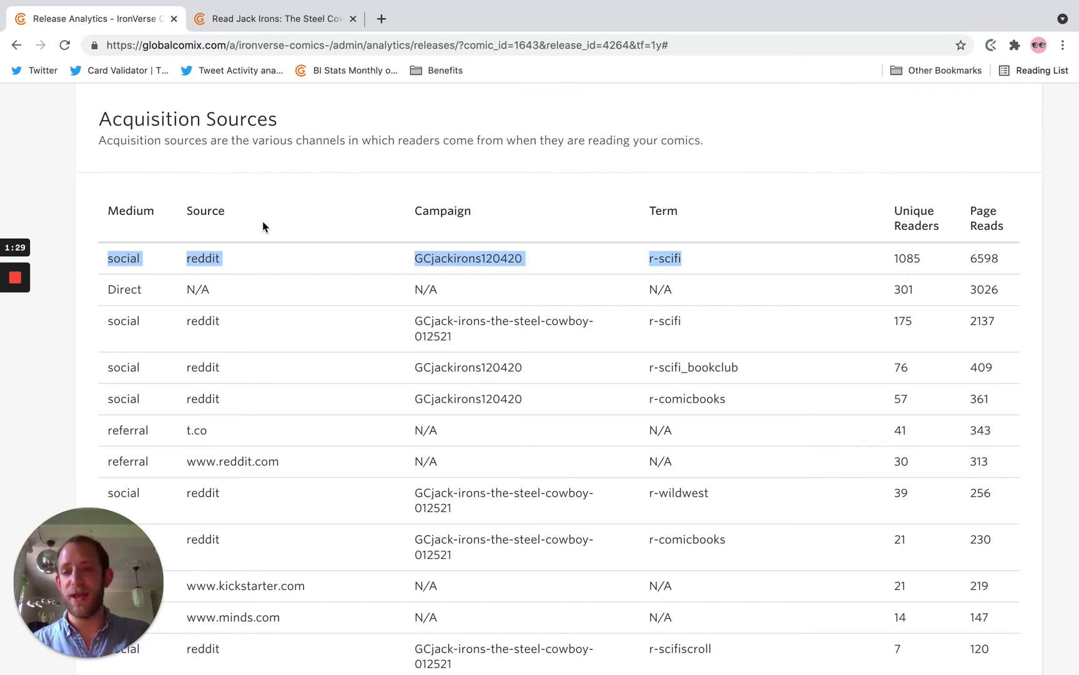
pyautogui.click(233, 262)
pyautogui.moveTo(108, 266); pyautogui.dragTo(166, 267)
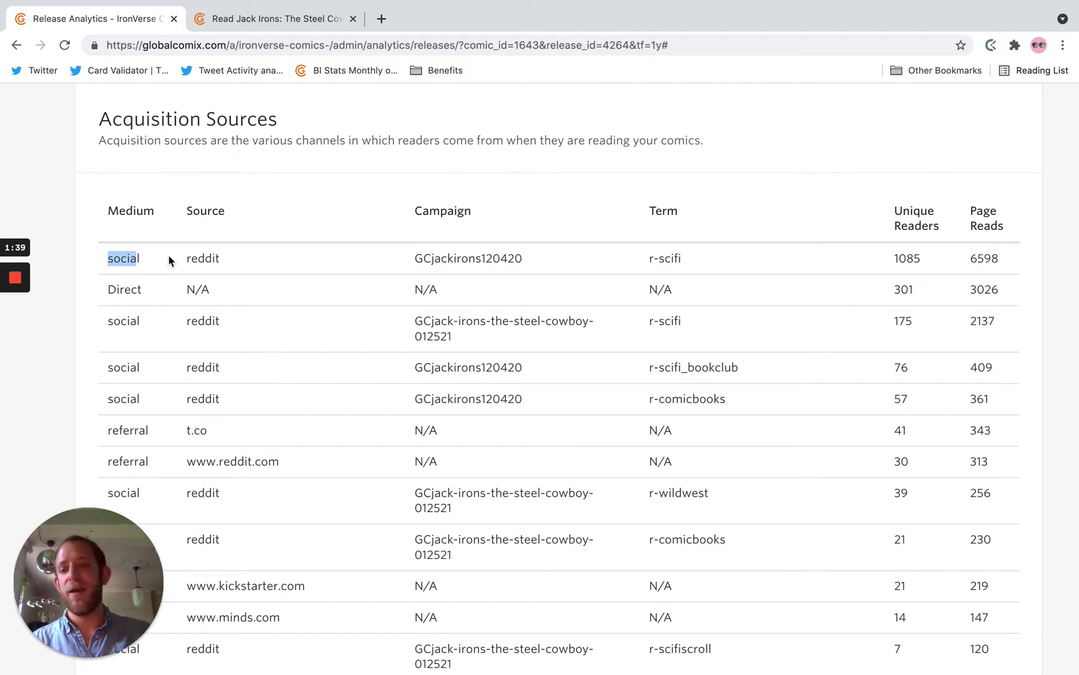
pyautogui.click(174, 265)
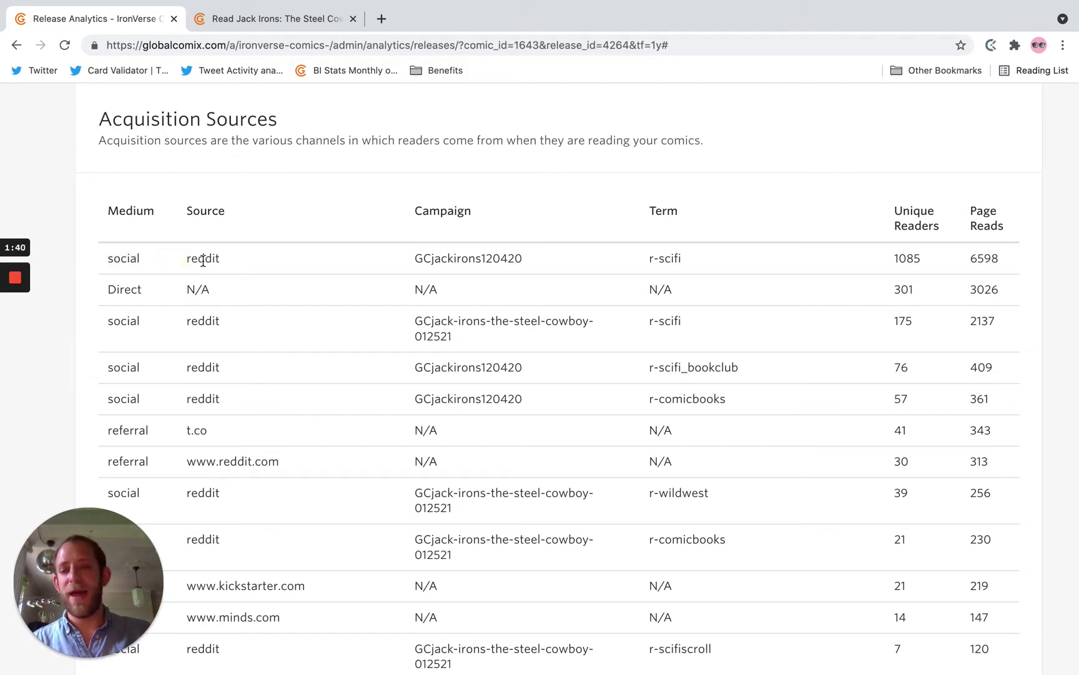
pyautogui.moveTo(187, 258); pyautogui.dragTo(227, 264)
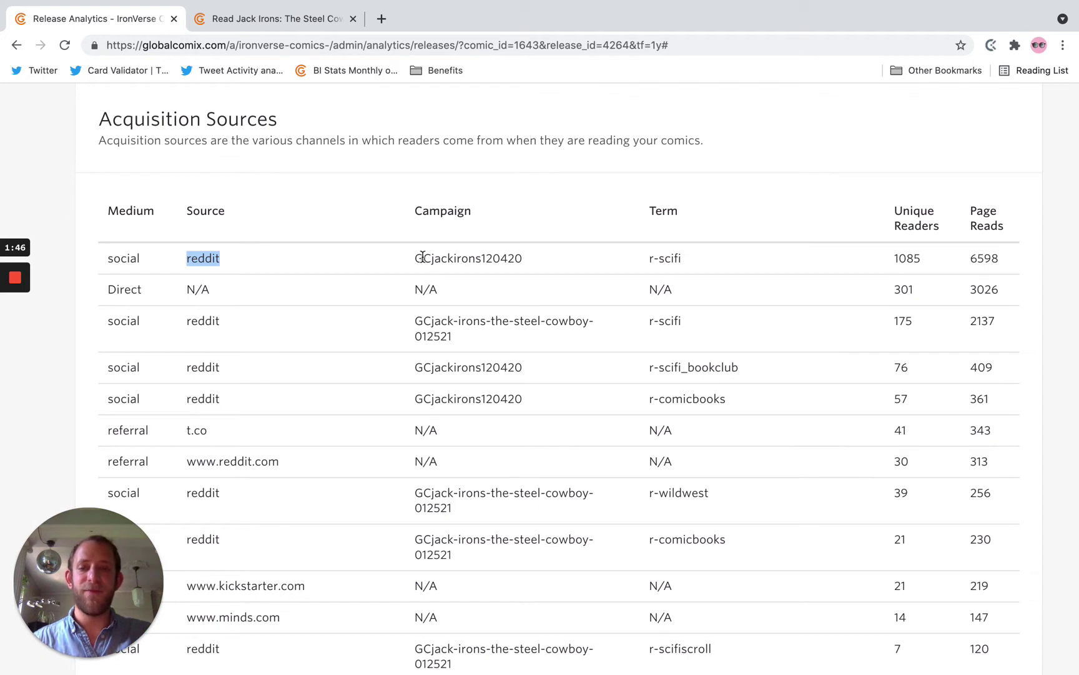
pyautogui.moveTo(413, 261); pyautogui.dragTo(456, 258)
pyautogui.click(673, 261)
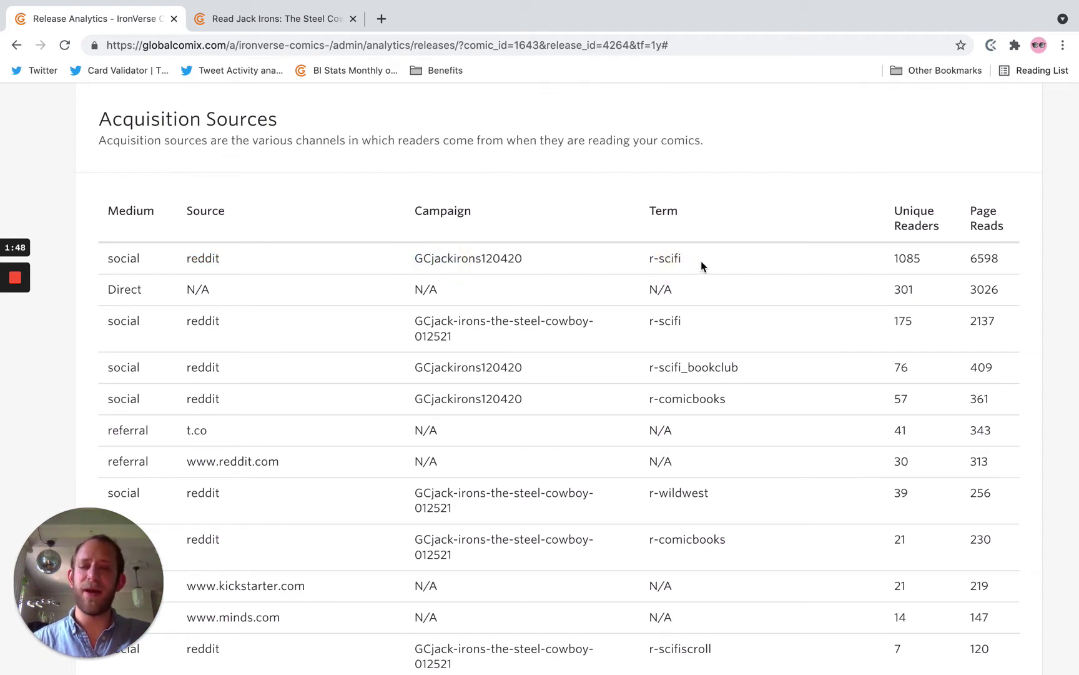
pyautogui.moveTo(699, 262); pyautogui.dragTo(650, 262)
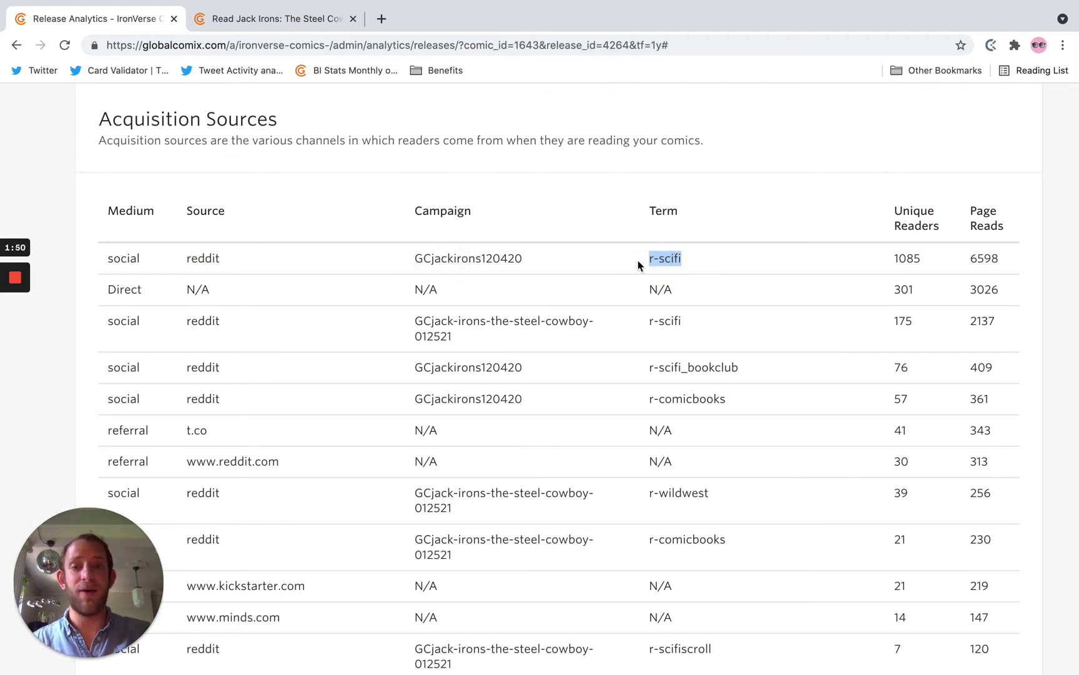
# Inspect how the first row's campaign name combines title and date, and check its subreddit term.
pyautogui.click(417, 254)
pyautogui.moveTo(417, 253); pyautogui.dragTo(530, 259)
pyautogui.click(529, 258)
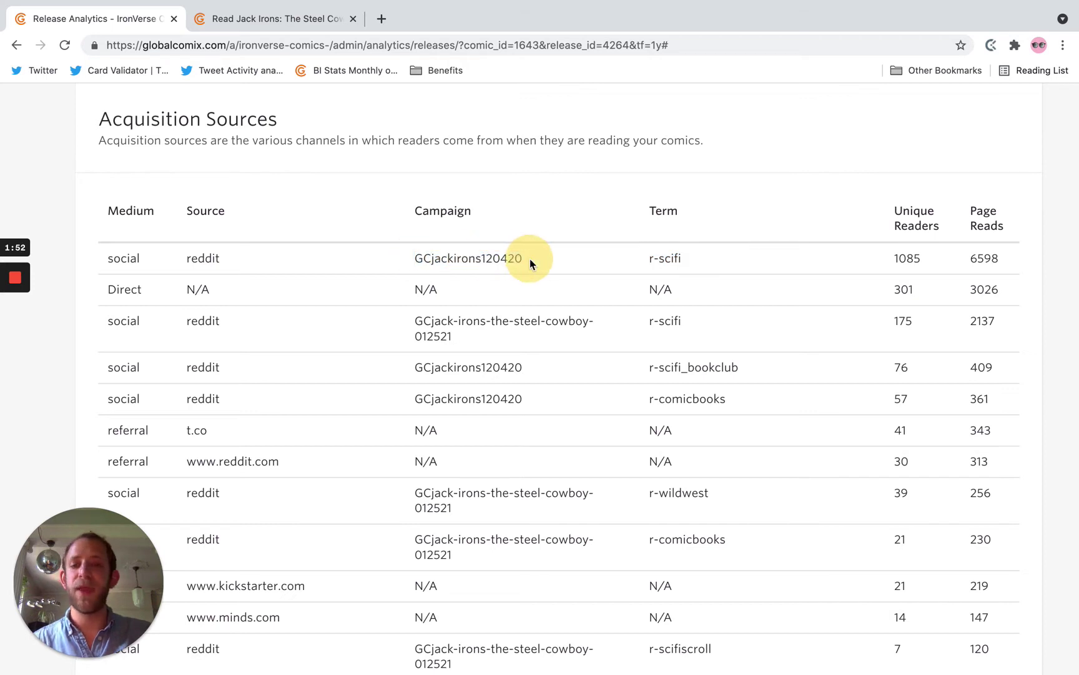
pyautogui.moveTo(416, 258); pyautogui.dragTo(530, 267)
pyautogui.click(465, 278)
pyautogui.click(432, 258)
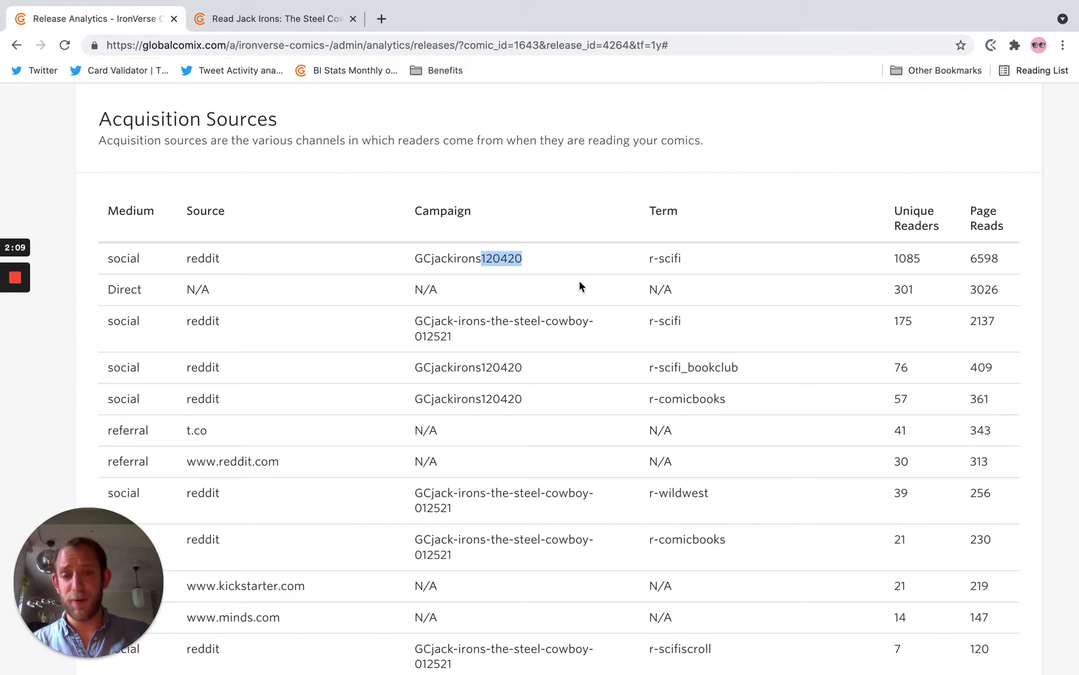
pyautogui.click(665, 256)
pyautogui.moveTo(650, 258); pyautogui.dragTo(684, 258)
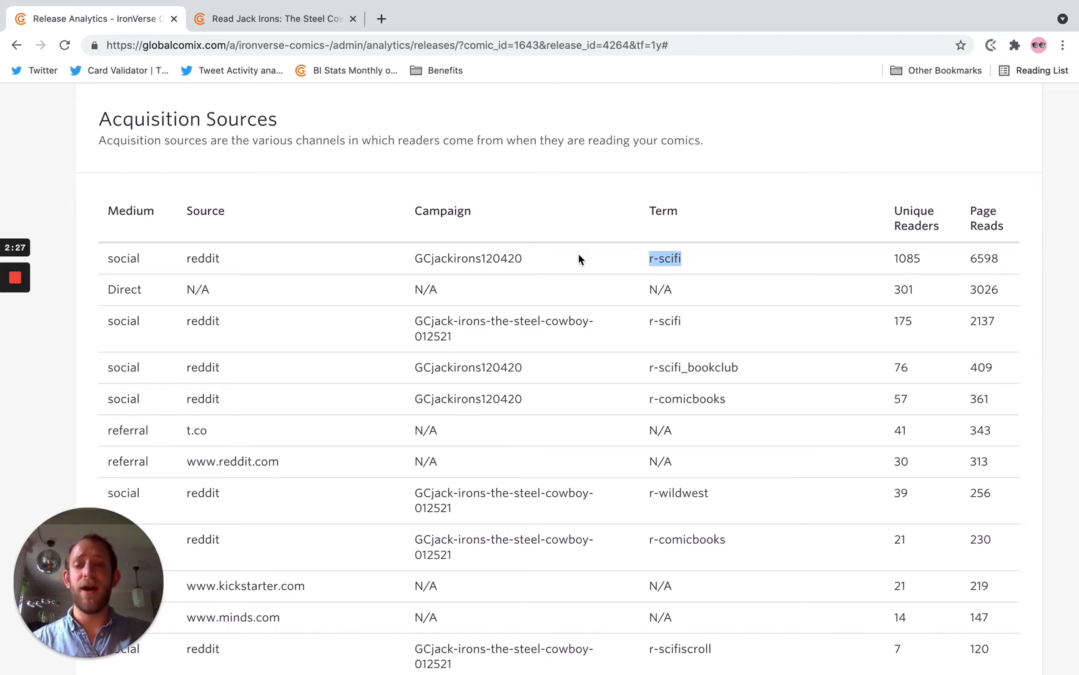
pyautogui.scroll(-1, 578, 258)
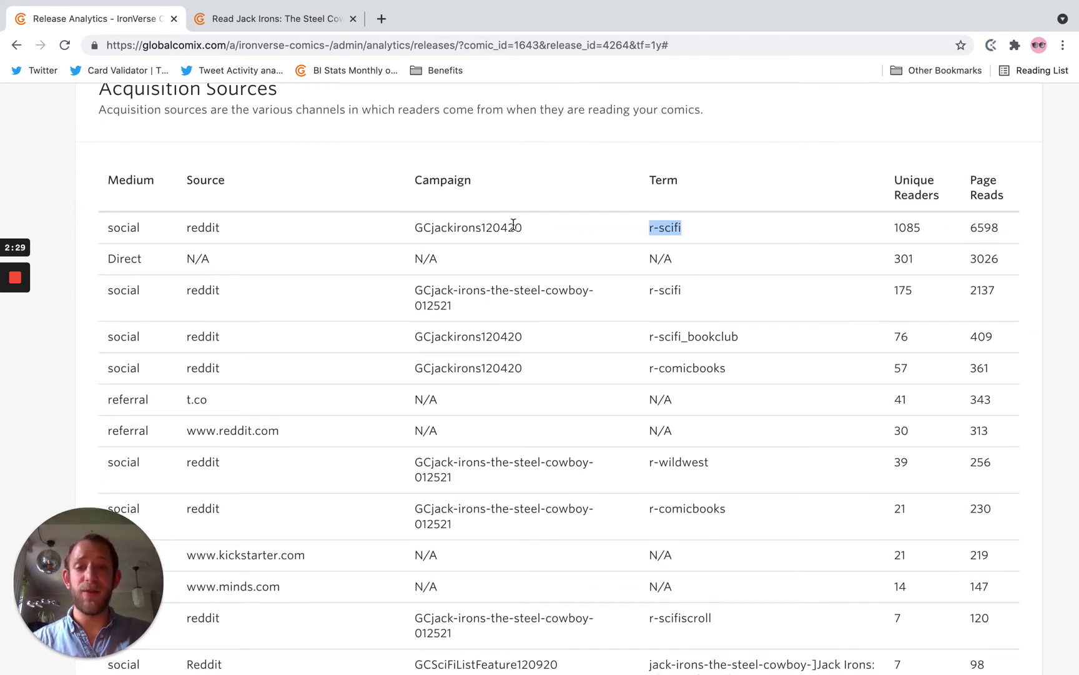
pyautogui.scroll(-1, 366, 383)
pyautogui.moveTo(106, 397); pyautogui.dragTo(288, 402)
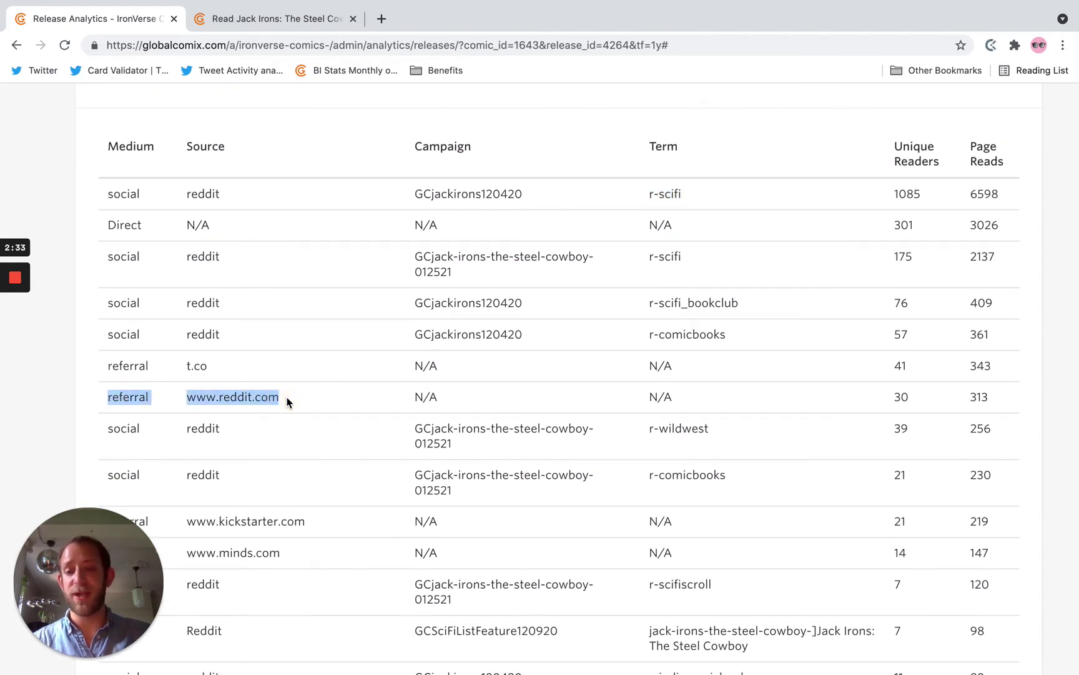
pyautogui.moveTo(412, 397); pyautogui.dragTo(439, 397)
pyautogui.keyDown('shift'); pyautogui.click(740, 409); pyautogui.keyUp('shift')
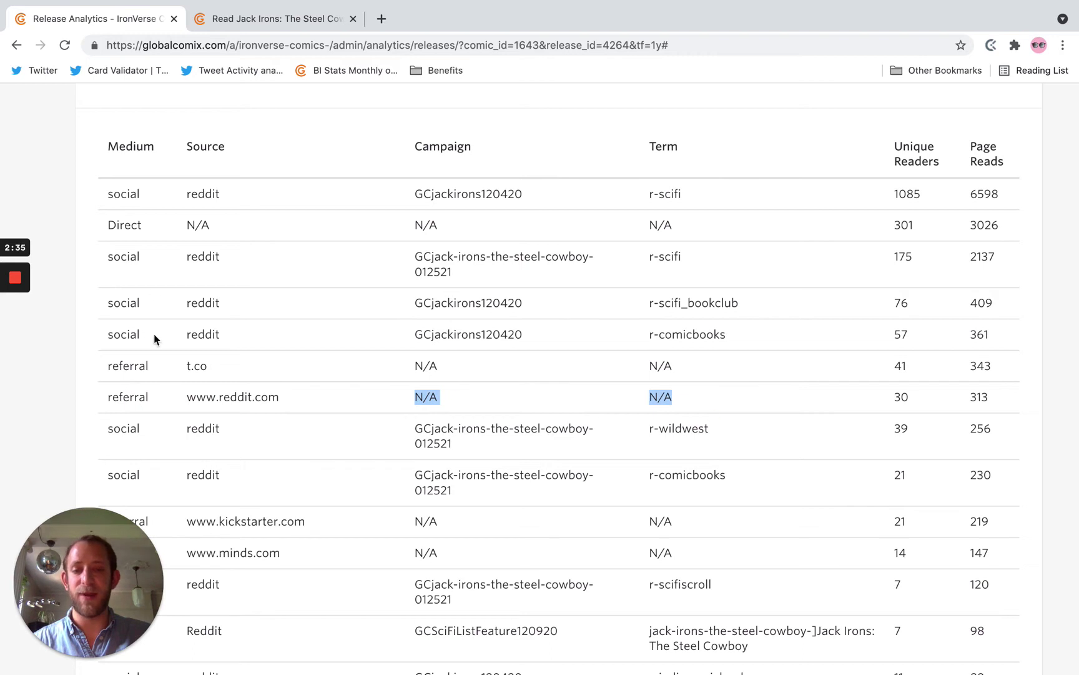
pyautogui.scroll(2, 623, 478)
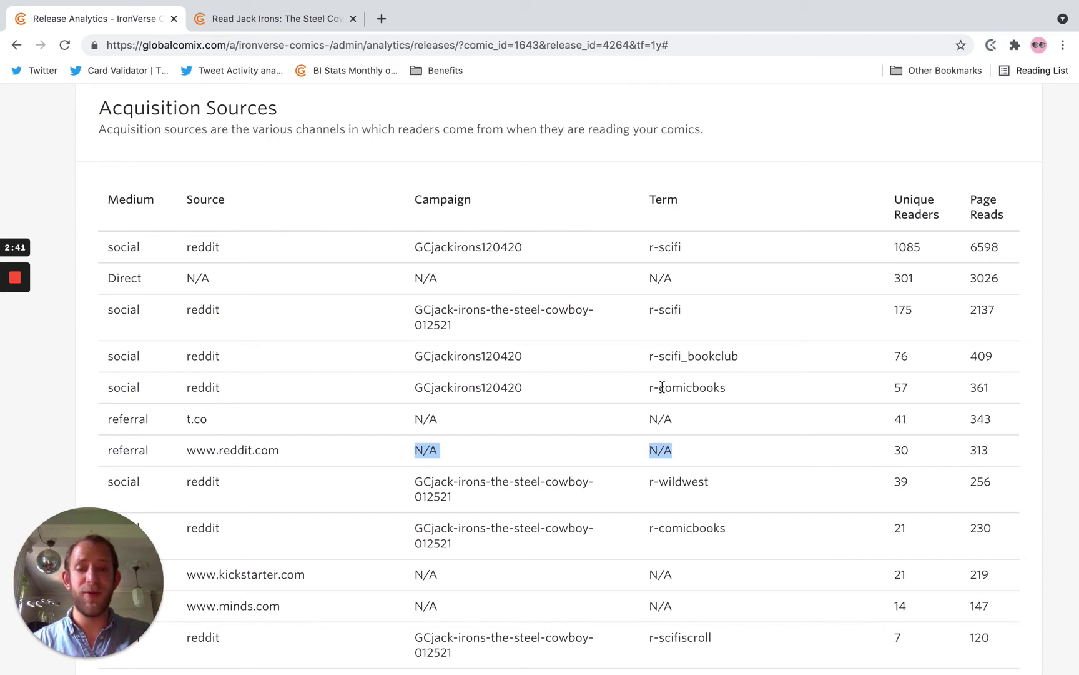
pyautogui.scroll(-5, 597, 405)
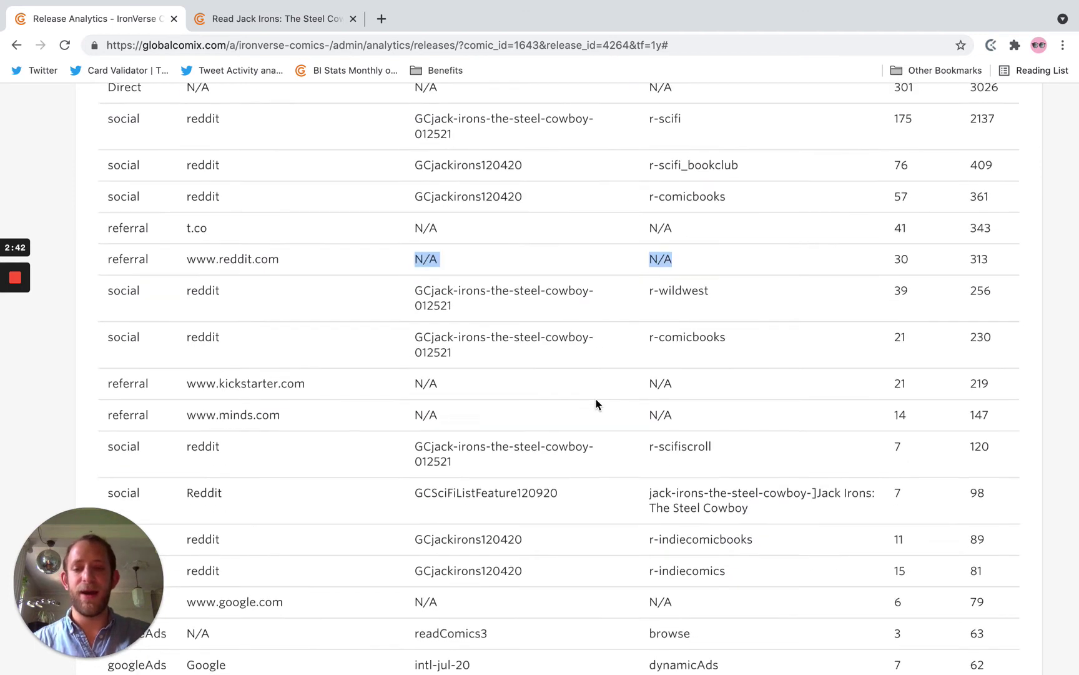
pyautogui.doubleClick(184, 219)
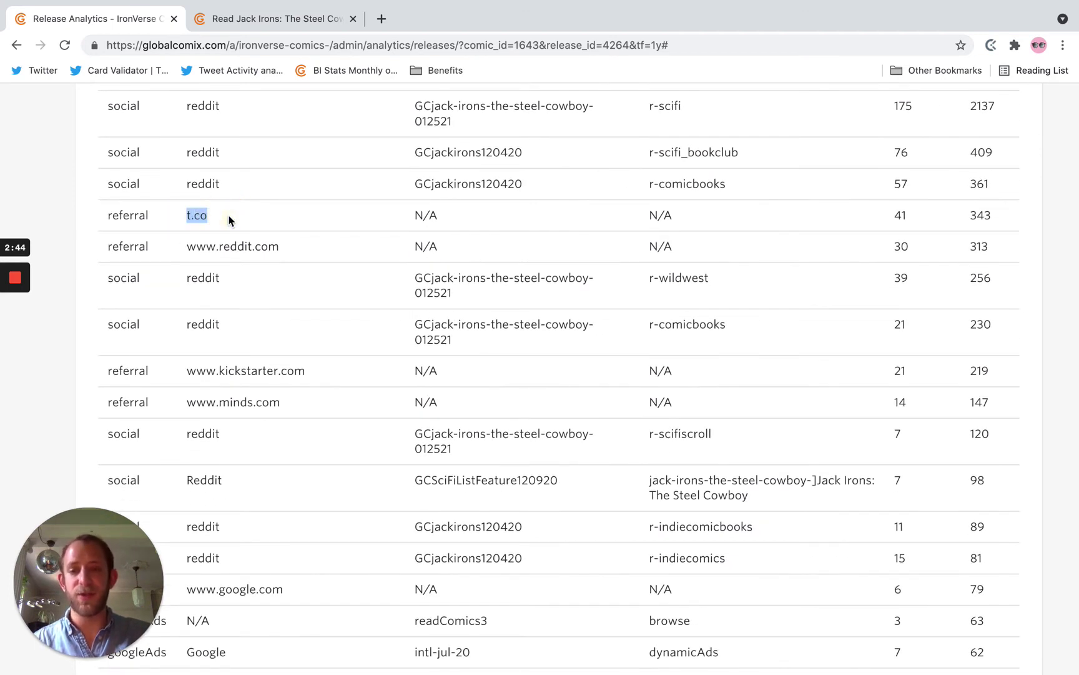
pyautogui.scroll(-3, 273, 430)
pyautogui.moveTo(186, 445); pyautogui.dragTo(273, 446)
pyautogui.scroll(-3, 270, 440)
pyautogui.scroll(-2, 270, 443)
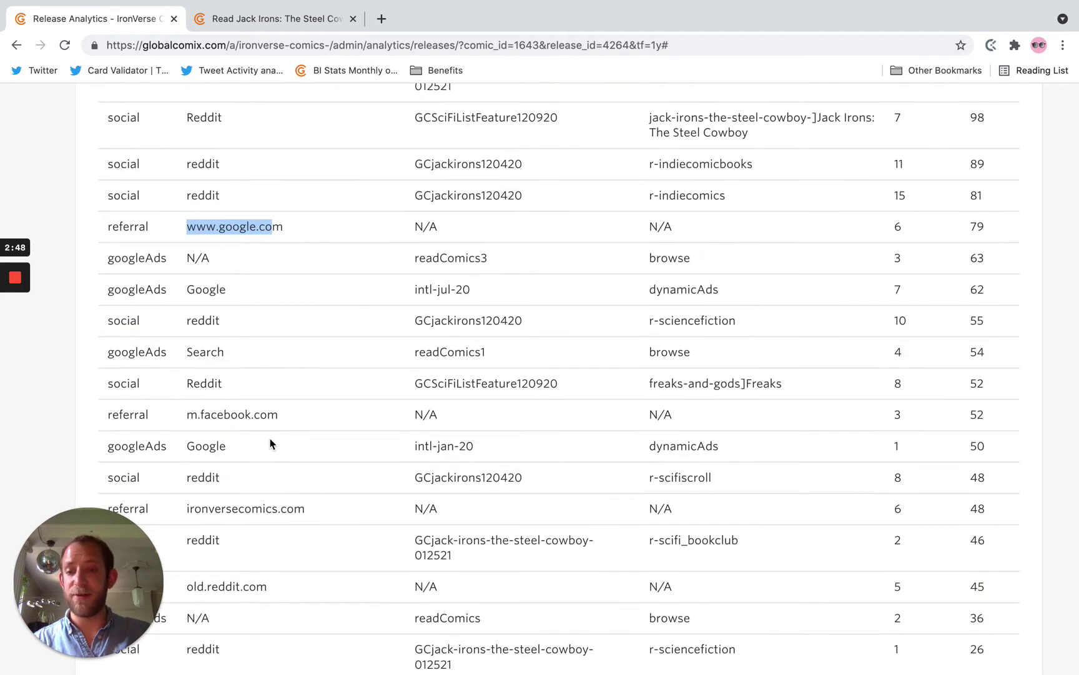
pyautogui.scroll(4, 270, 443)
pyautogui.scroll(3, 405, 373)
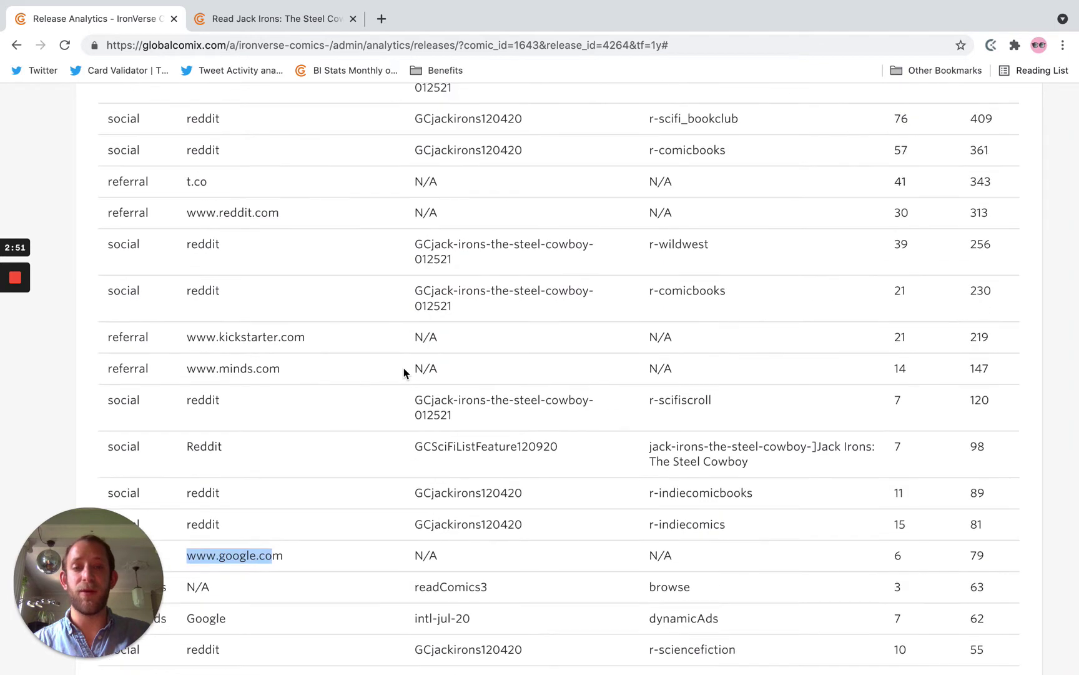
pyautogui.scroll(5, 405, 373)
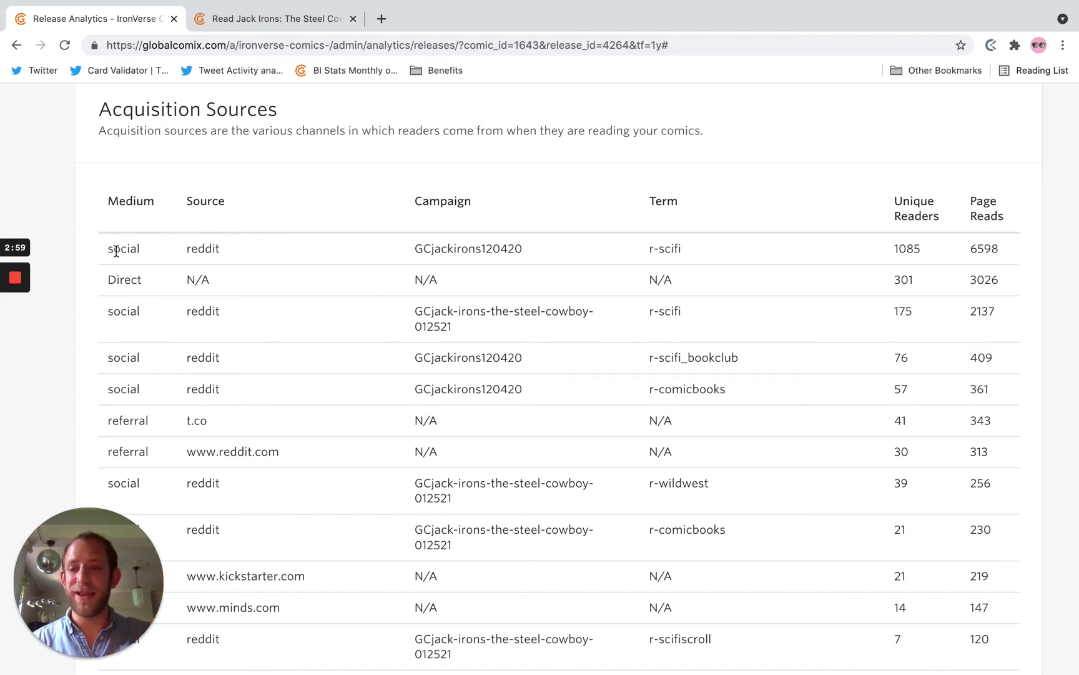
pyautogui.moveTo(116, 251); pyautogui.dragTo(700, 247)
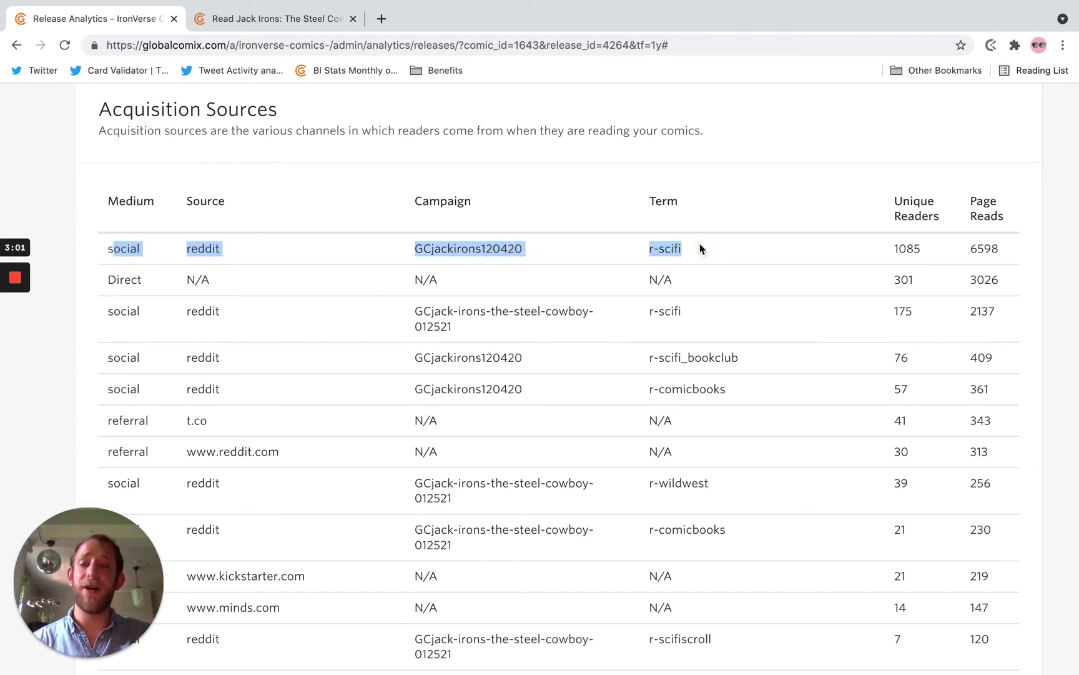
pyautogui.click(686, 248)
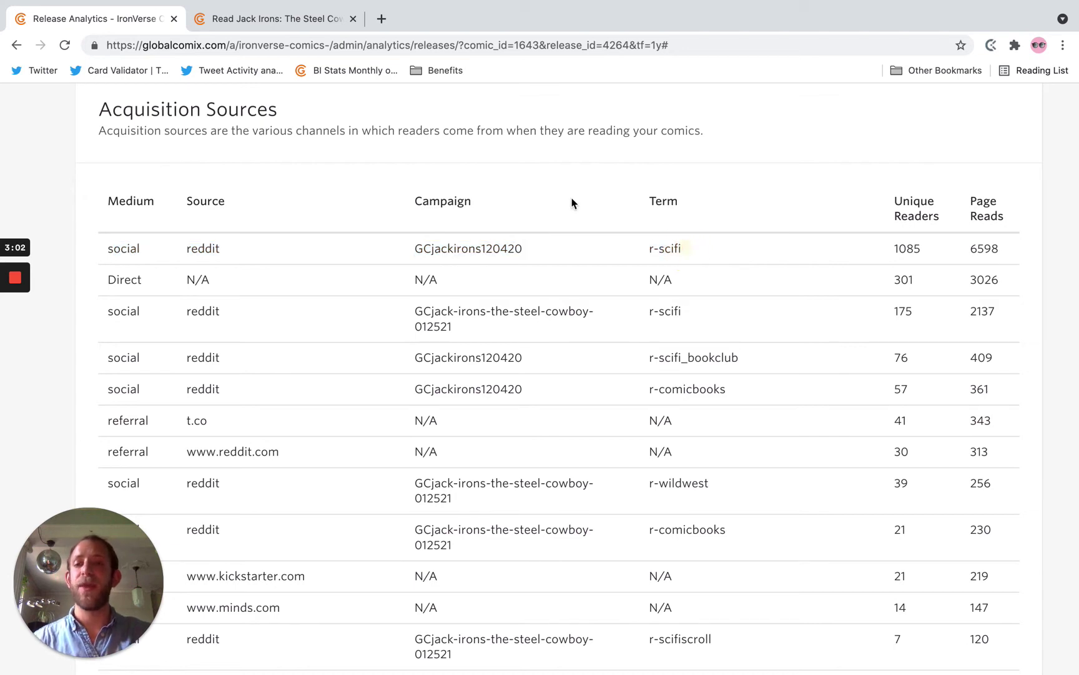
# Switch to the open reader page of Jack Irons: The Steel Cowboy Issue #1 and select its web address.
pyautogui.click(256, 22)
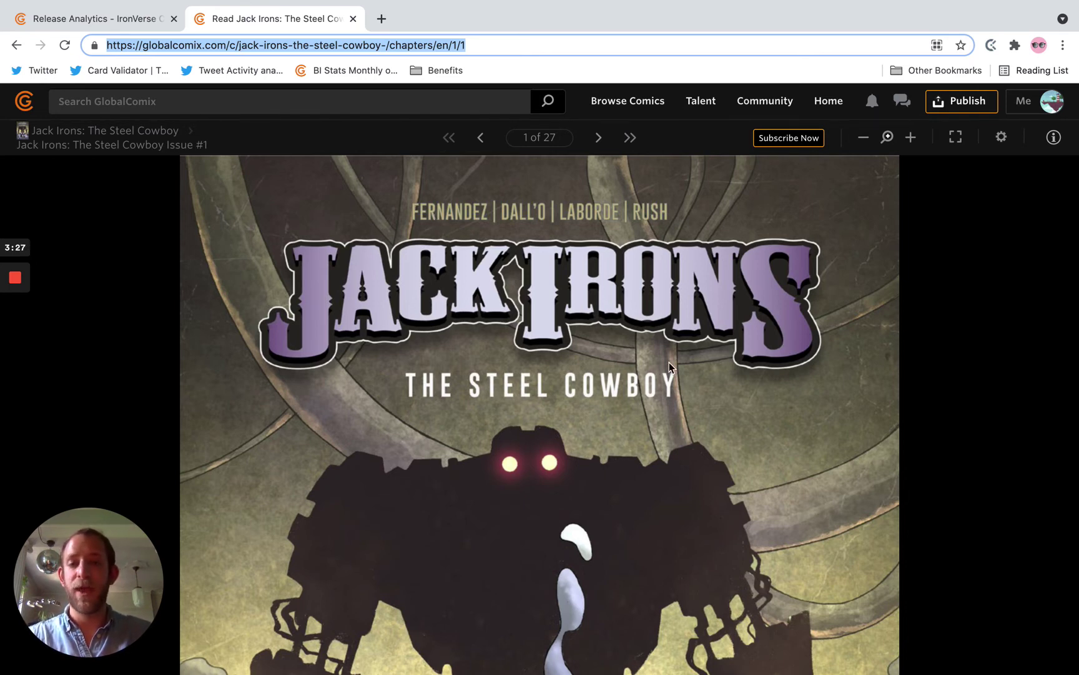
pyautogui.hotkey('ctrl', 'Right')
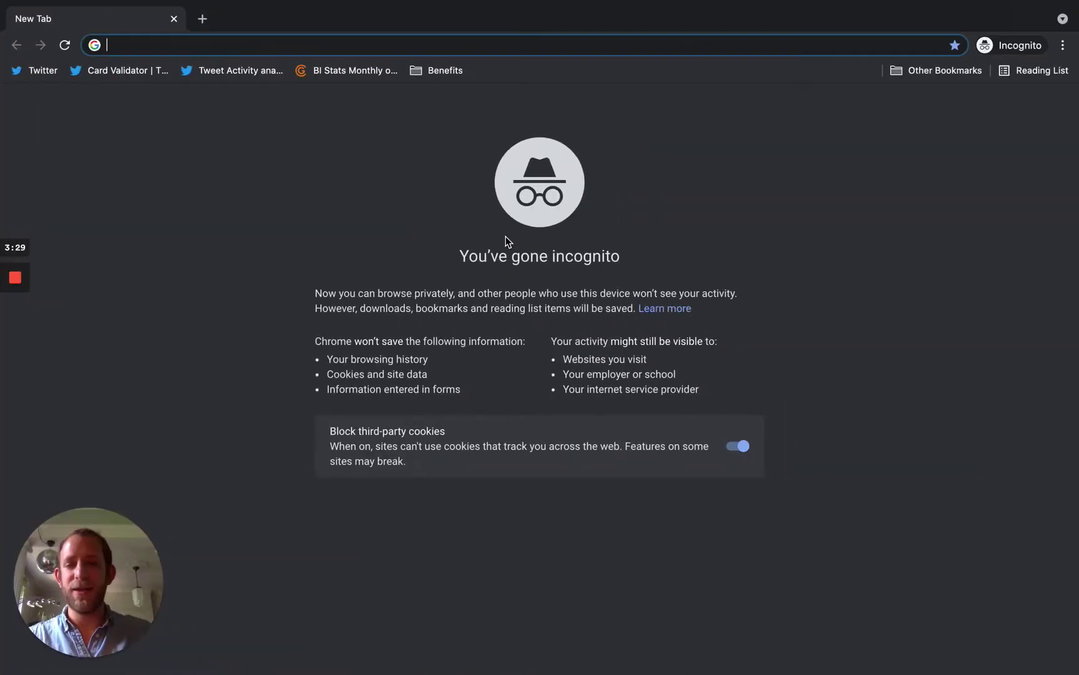
pyautogui.hotkey('ctrl', 'Left')
# Search the web for "utm generator" in a new browser tab.
pyautogui.click(381, 19)
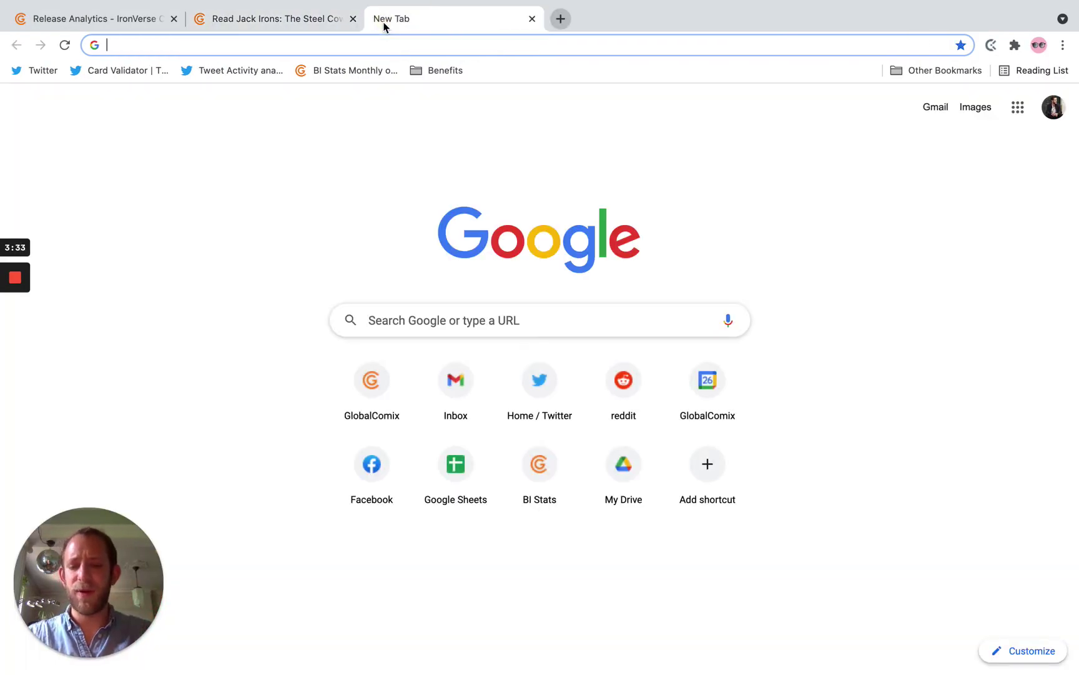
pyautogui.write('utm generator')
pyautogui.press('Return')
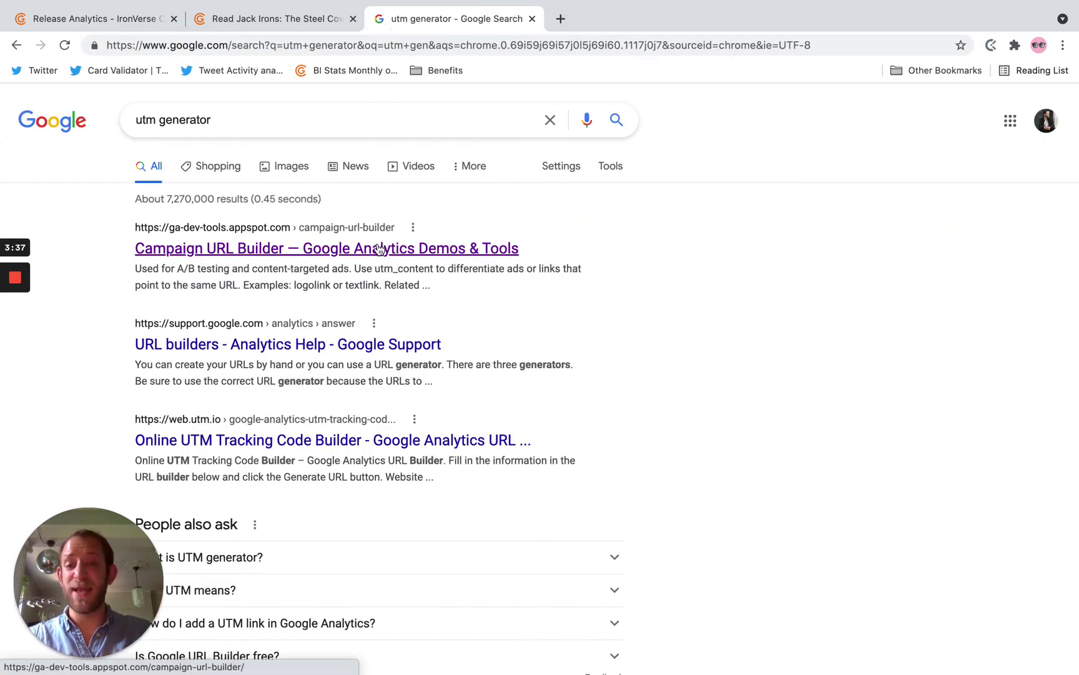
# Open Google's Campaign URL Builder from the search results and check the Website URL entry for the comic's reader page.
pyautogui.click(379, 249)
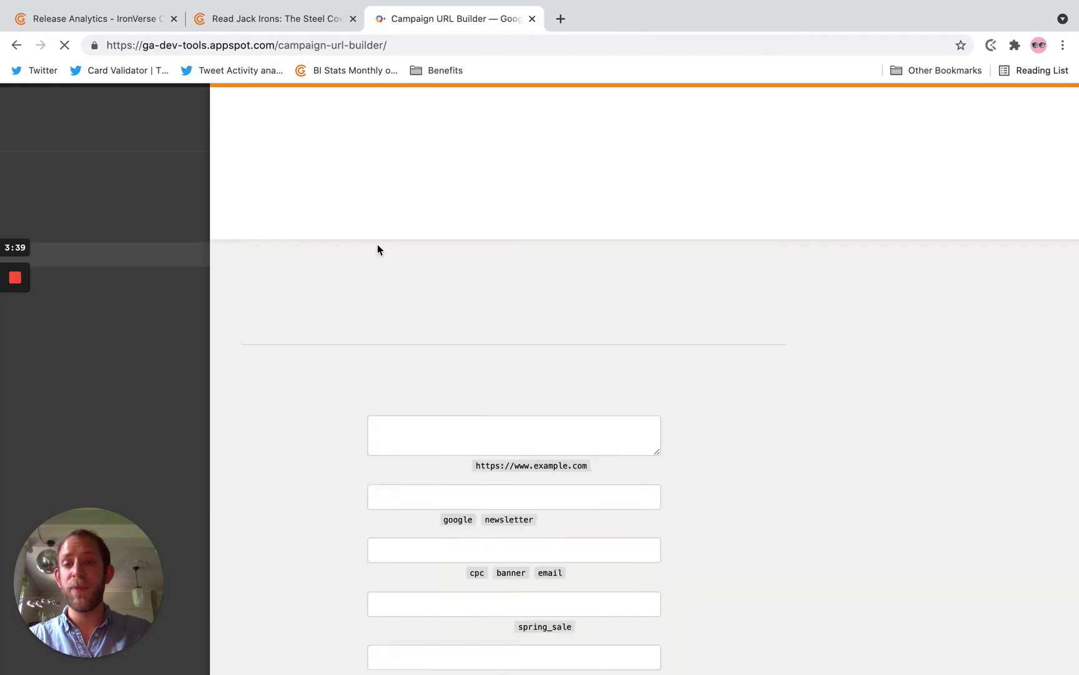
pyautogui.scroll(-3, 393, 255)
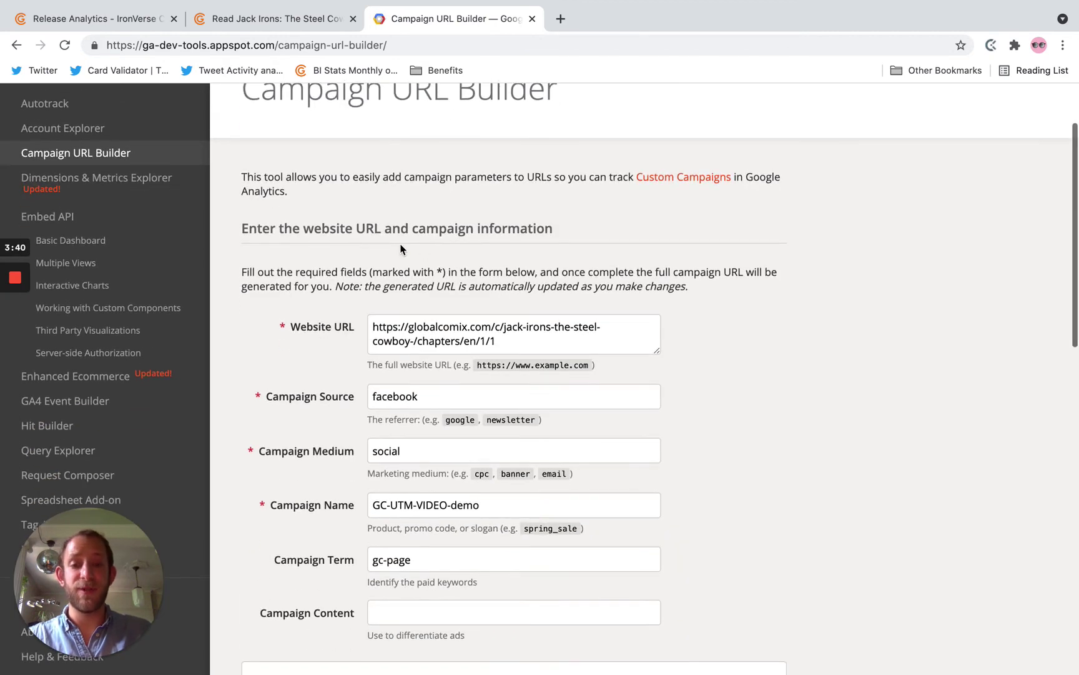
pyautogui.click(494, 341)
pyautogui.click(351, 326)
pyautogui.press('super+a')
pyautogui.scroll(-2, 624, 365)
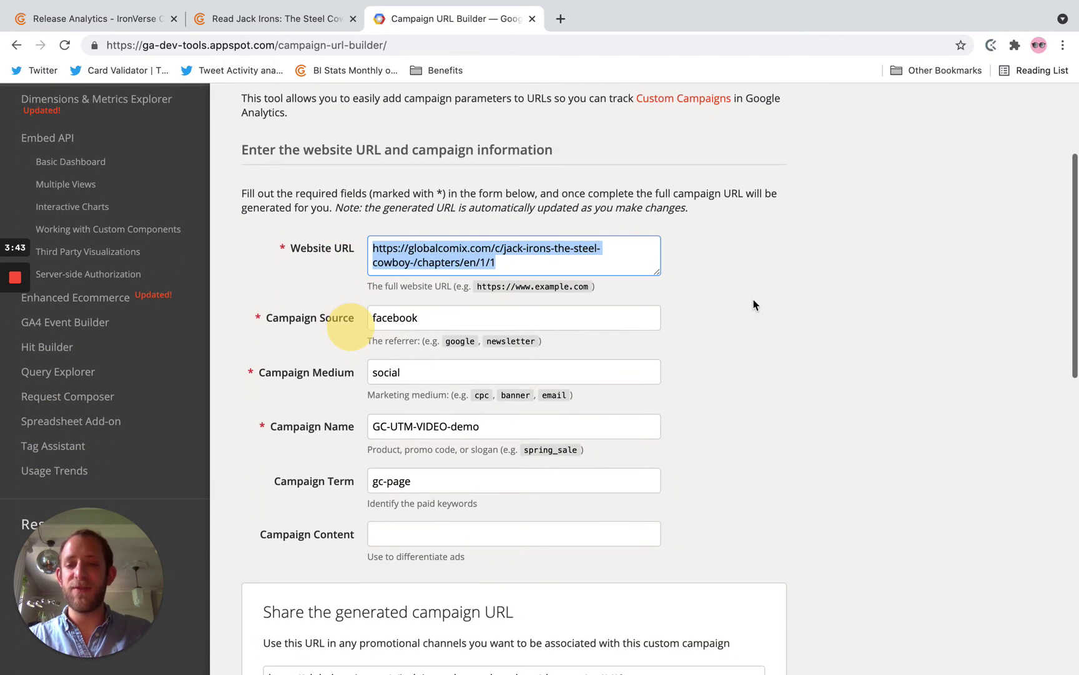
pyautogui.press('Right')
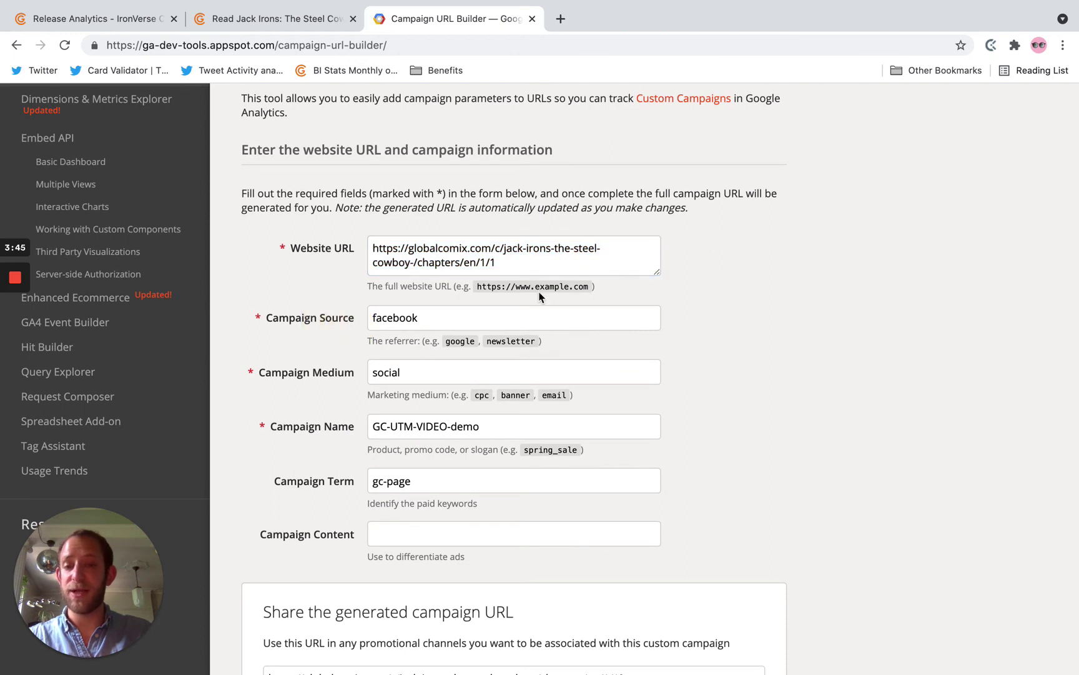
pyautogui.press('super+a')
pyautogui.scroll(-1, 667, 292)
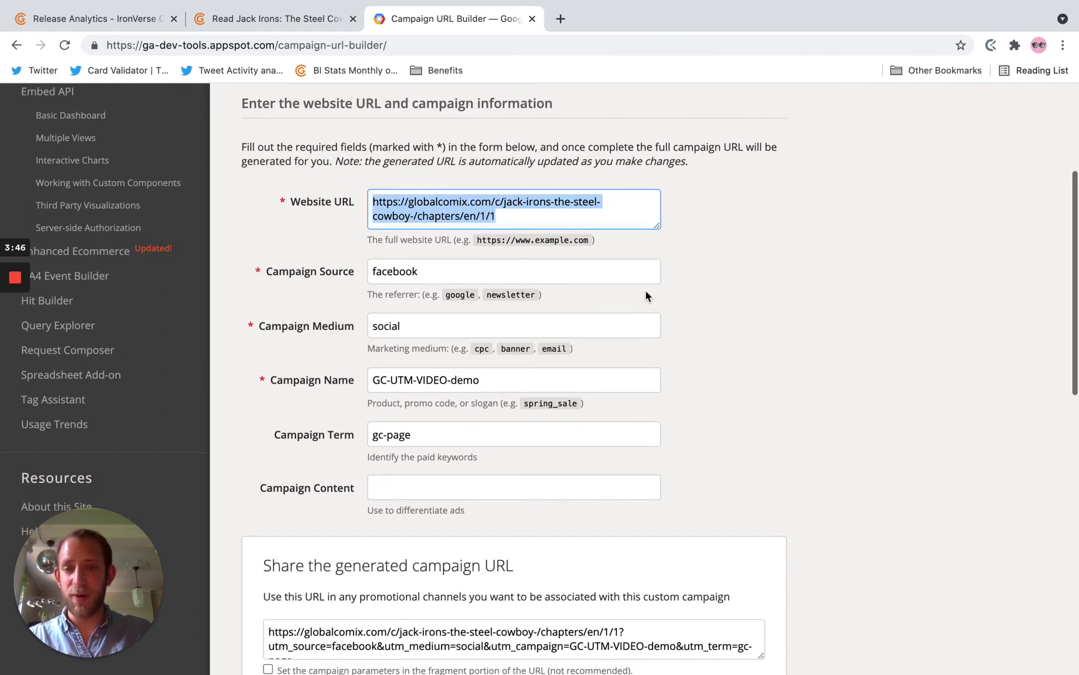
# Review the Campaign Source and Campaign Medium entries in the campaign form.
pyautogui.moveTo(441, 277); pyautogui.dragTo(341, 275)
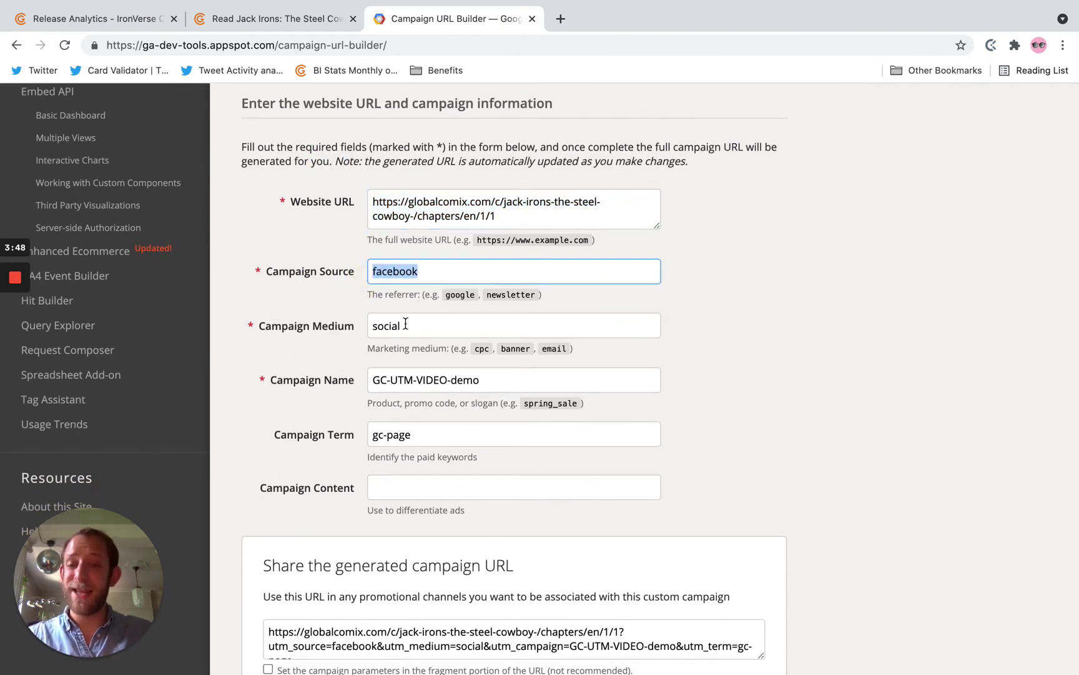
pyautogui.click(366, 328)
pyautogui.press('super+a')
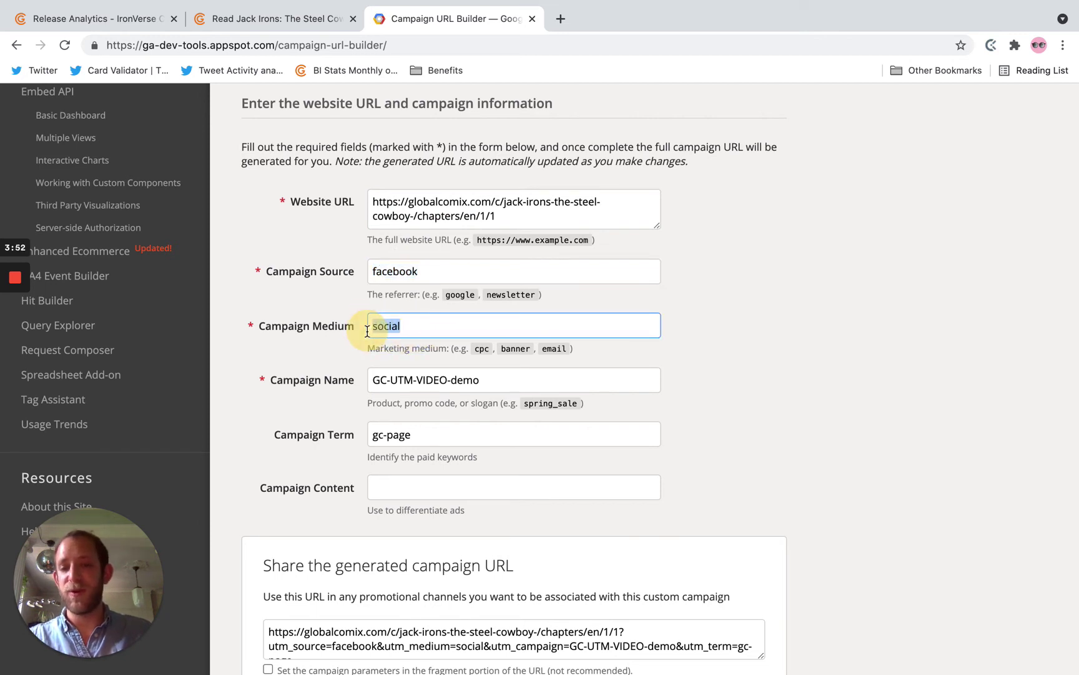
# Set the Campaign Name to "utm-video-demo-2".
pyautogui.scroll(-1, 428, 364)
pyautogui.click(475, 336)
pyautogui.press('super+a')
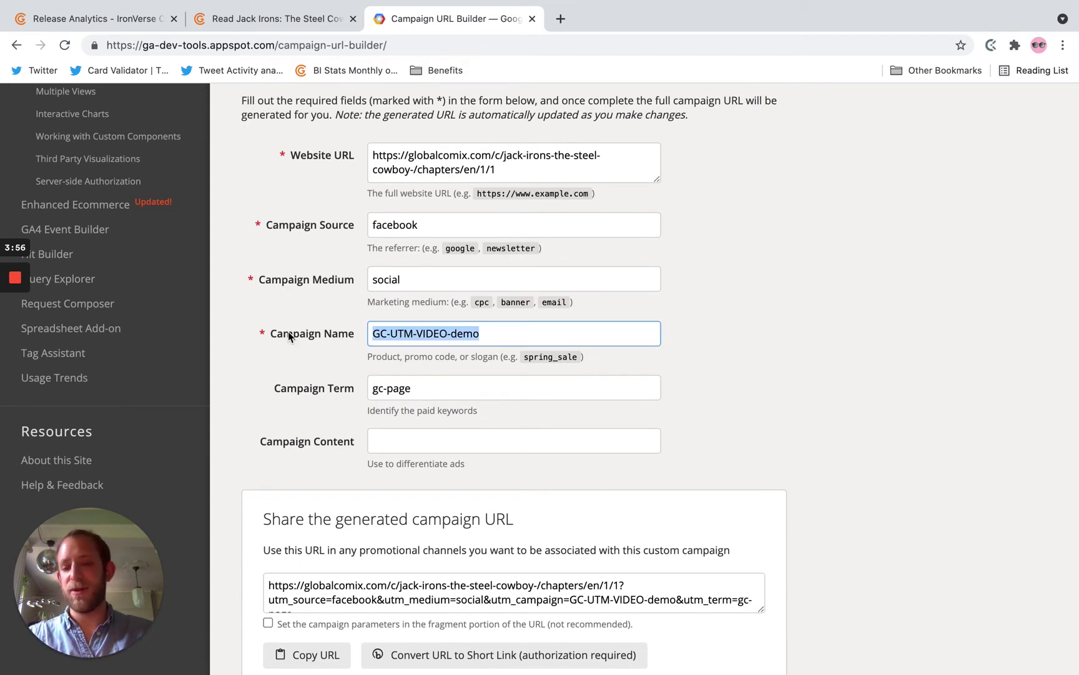
pyautogui.write('utm-video')
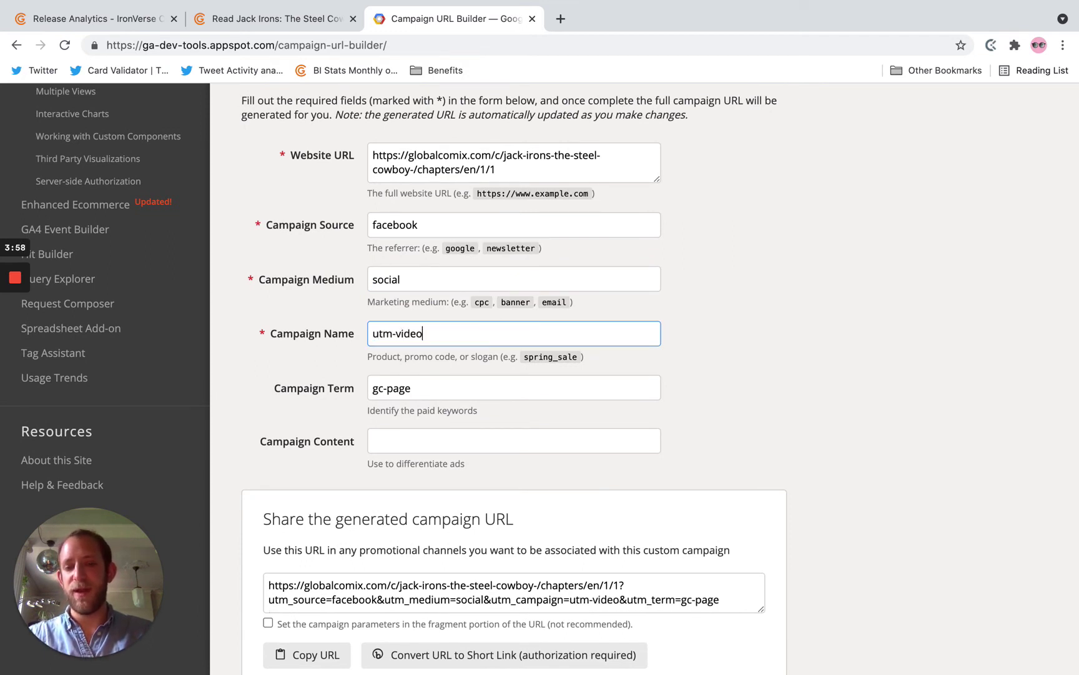
pyautogui.write('-demo-2')
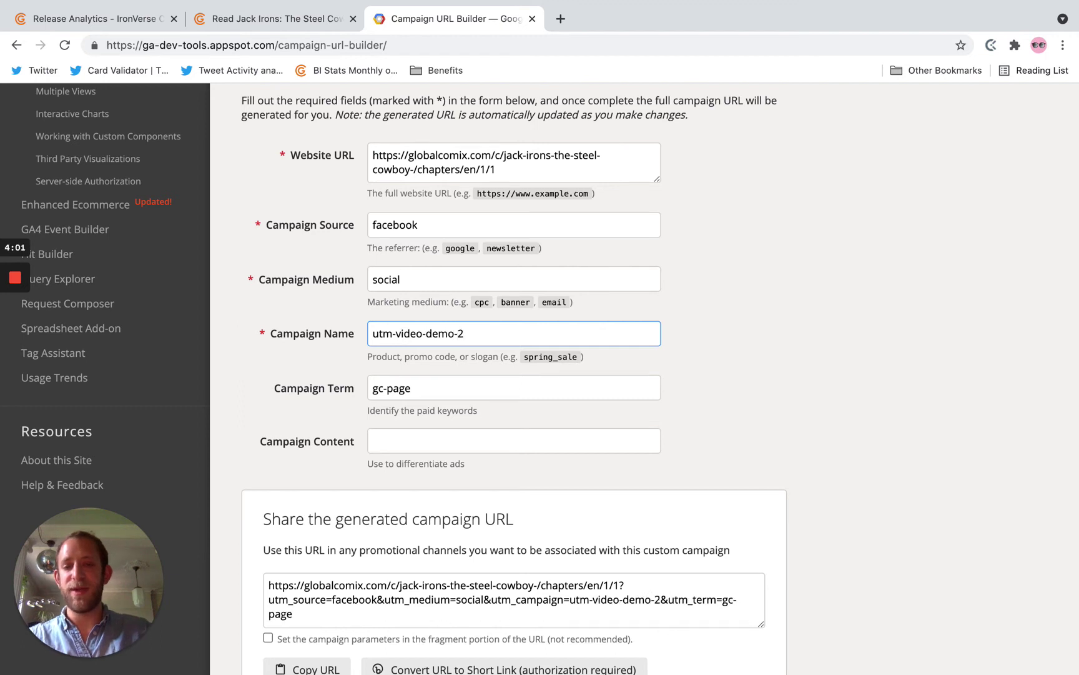
# Review the Campaign Term entry in the campaign form.
pyautogui.scroll(-1, 420, 384)
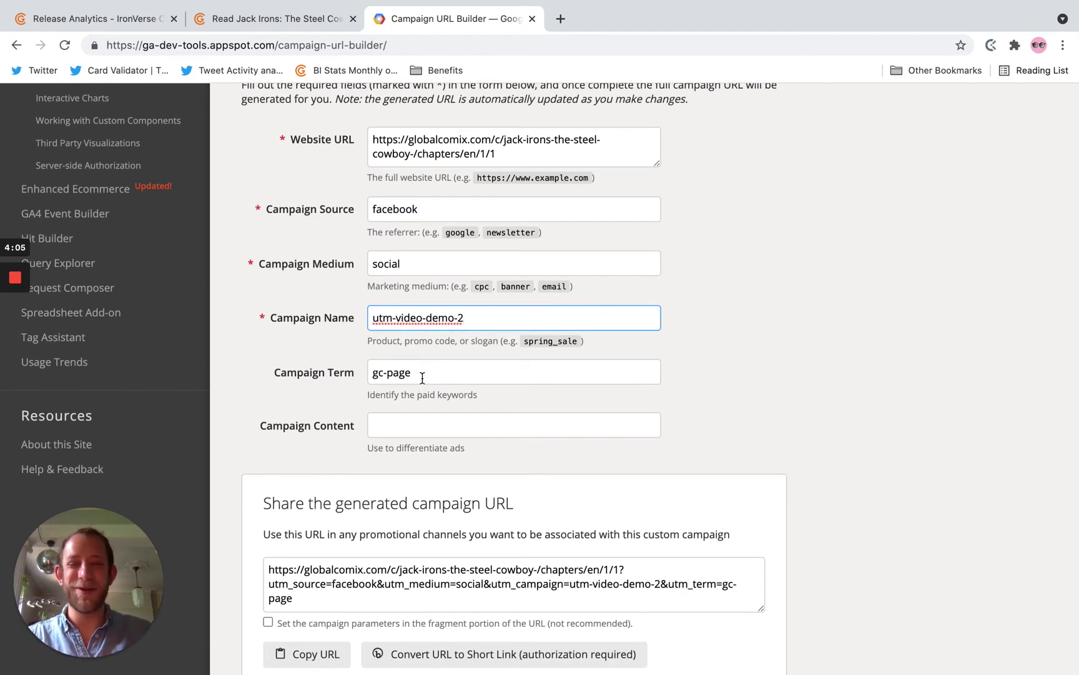
pyautogui.moveTo(422, 378); pyautogui.dragTo(366, 368)
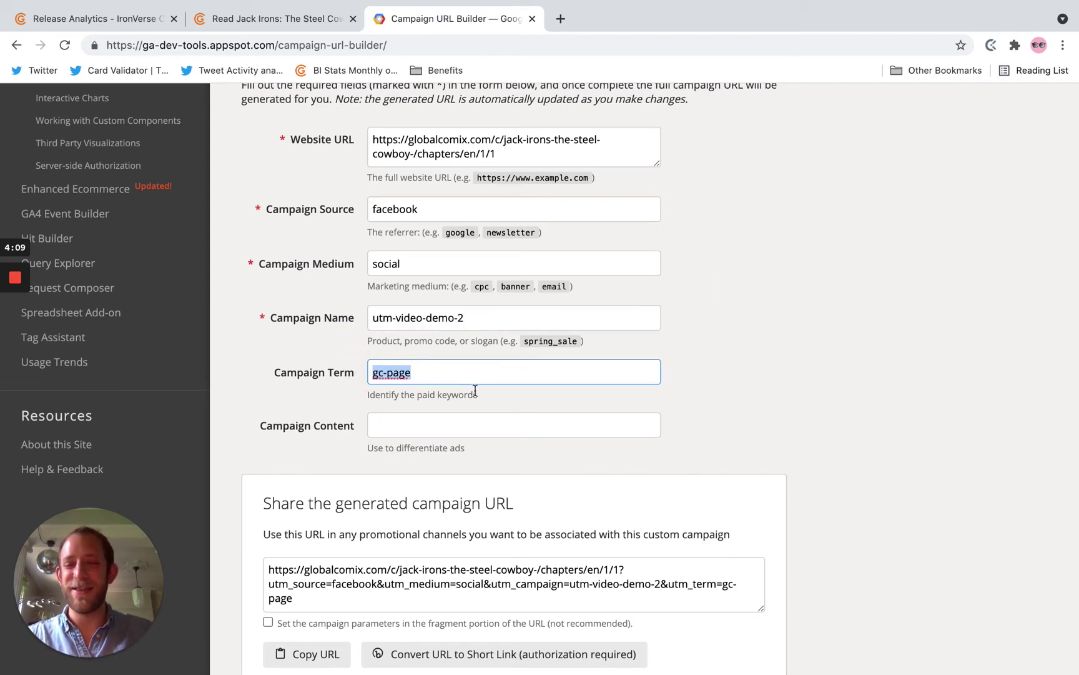
pyautogui.click(717, 359)
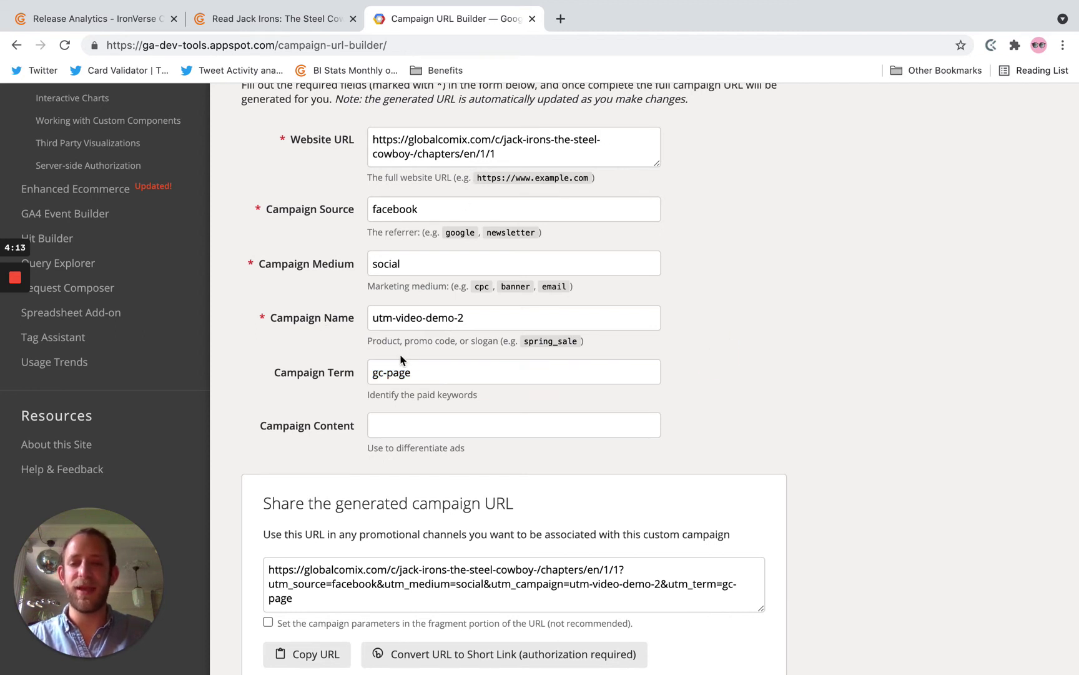
pyautogui.moveTo(413, 374); pyautogui.dragTo(364, 377)
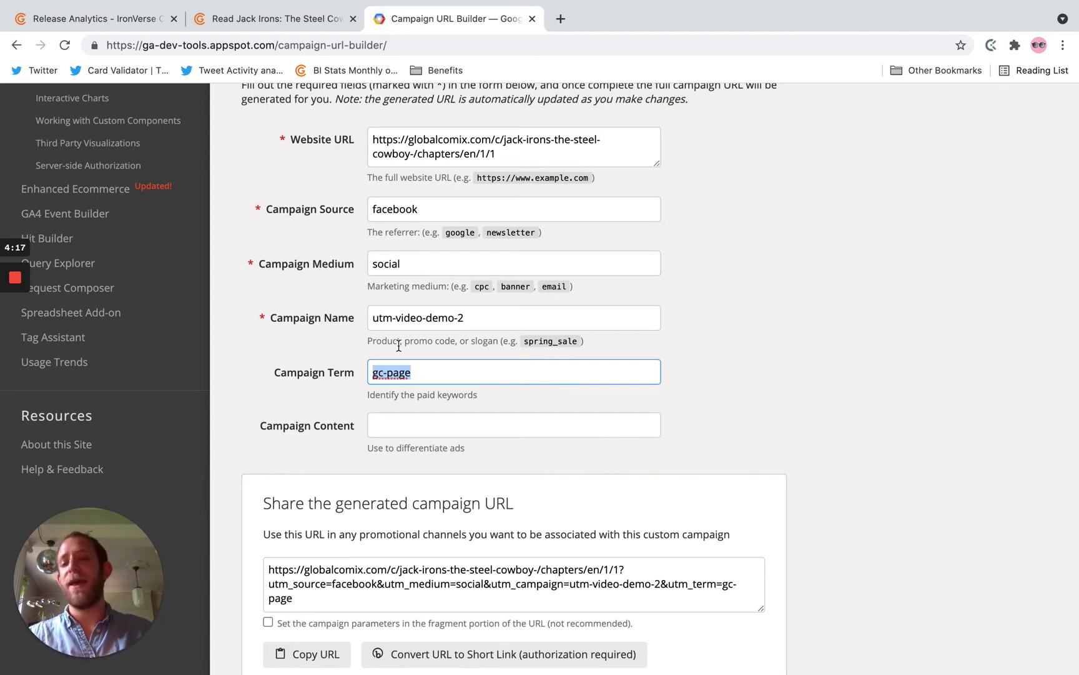
pyautogui.scroll(-2, 704, 286)
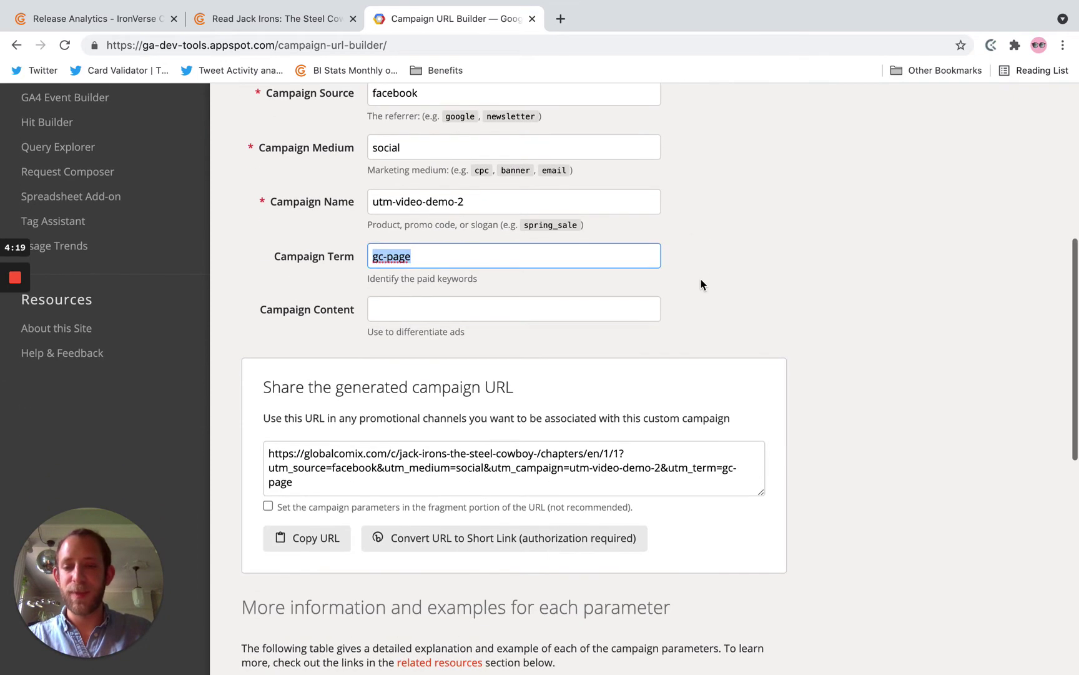
# Examine the generated campaign URL, including the question mark after the page address and the UTM parameters that follow it.
pyautogui.moveTo(313, 486); pyautogui.dragTo(249, 450)
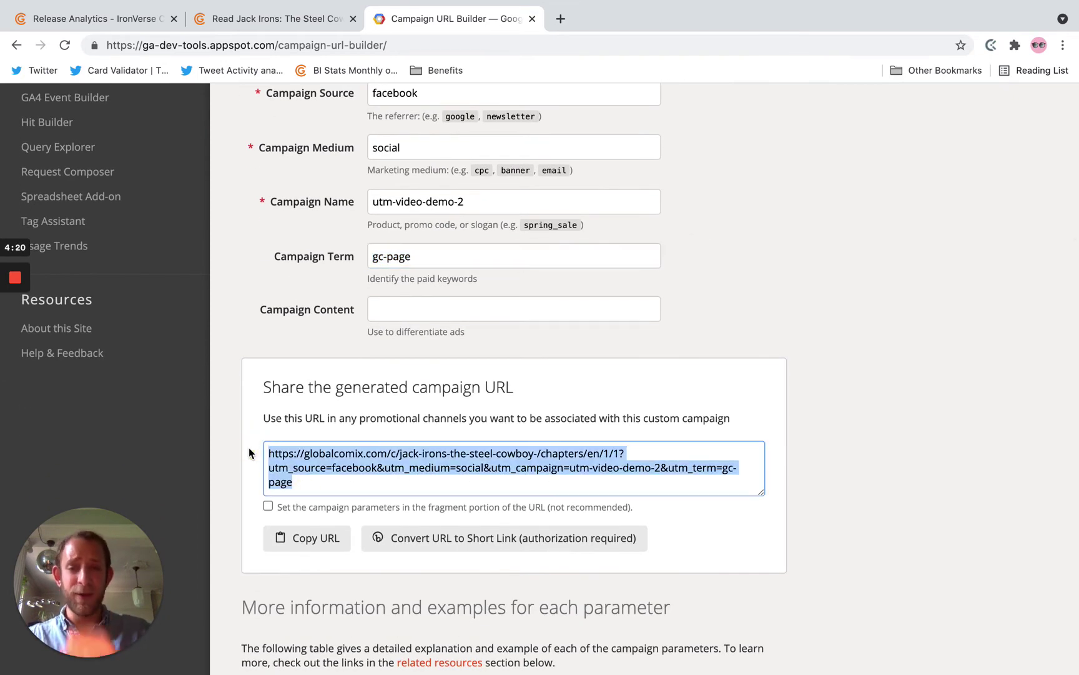
pyautogui.scroll(-1, 346, 455)
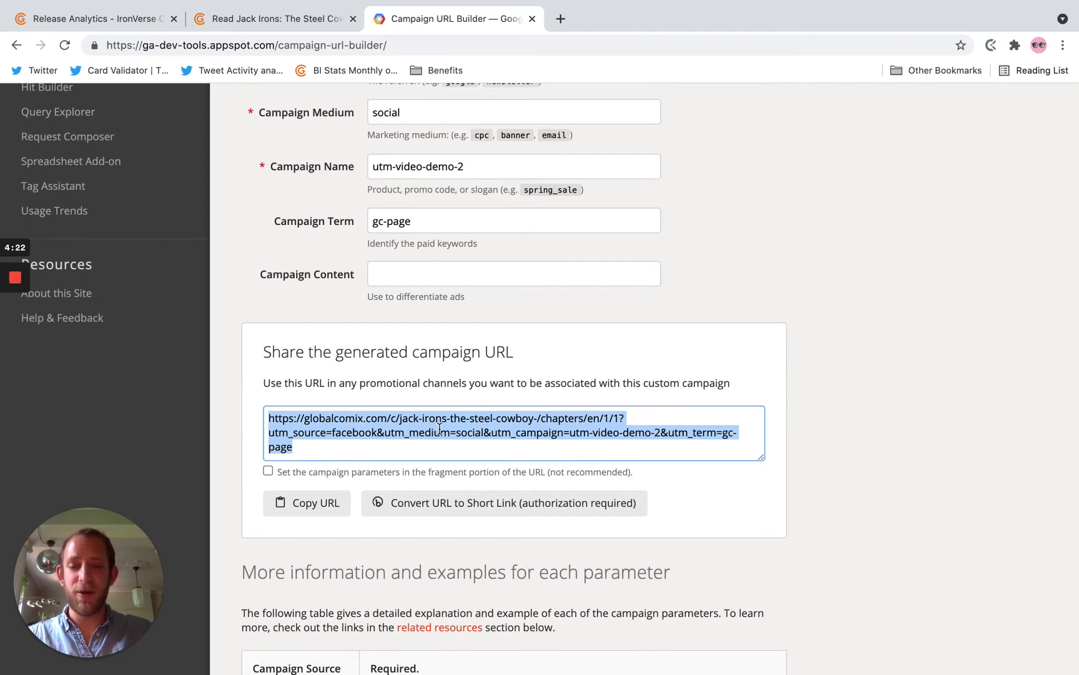
pyautogui.scroll(5, 440, 428)
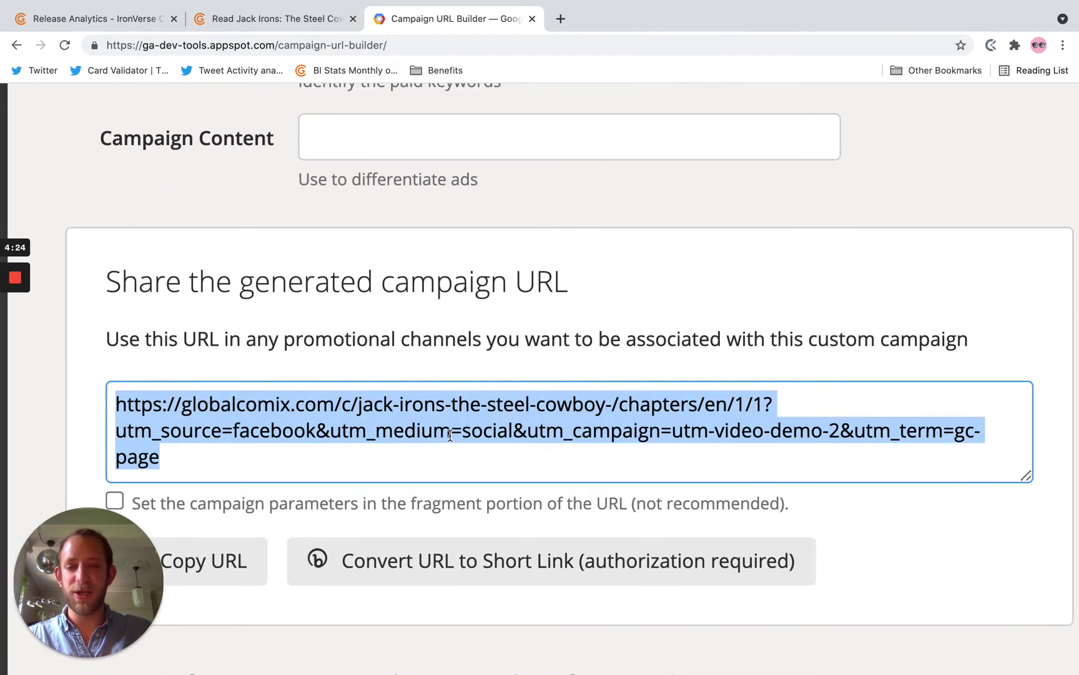
pyautogui.click(787, 406)
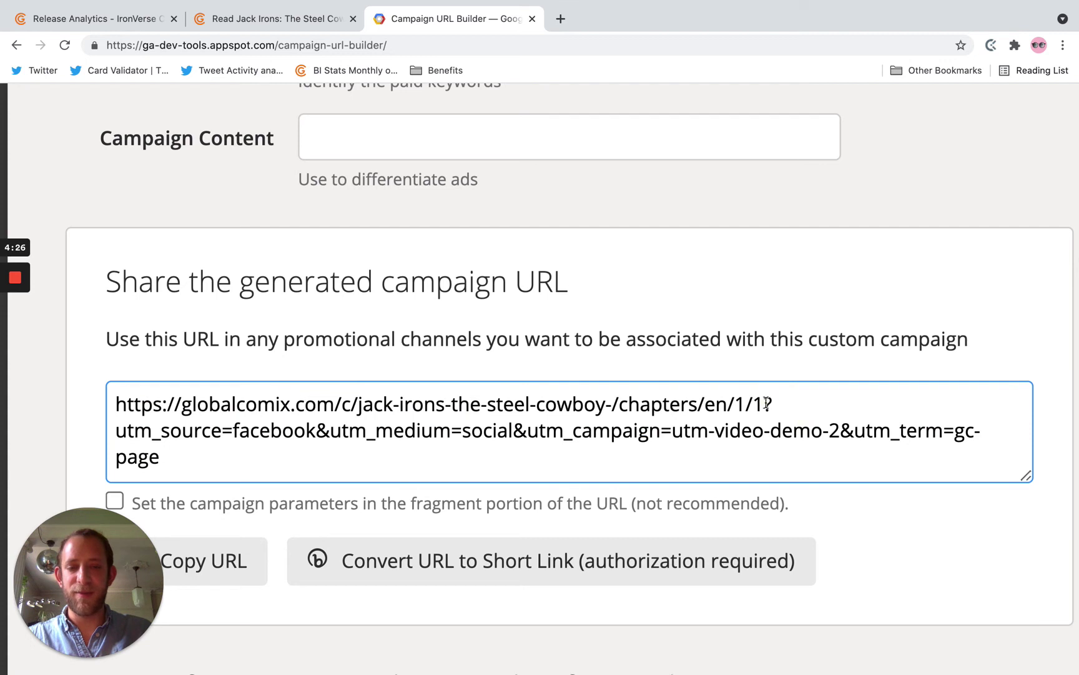
pyautogui.doubleClick(767, 404)
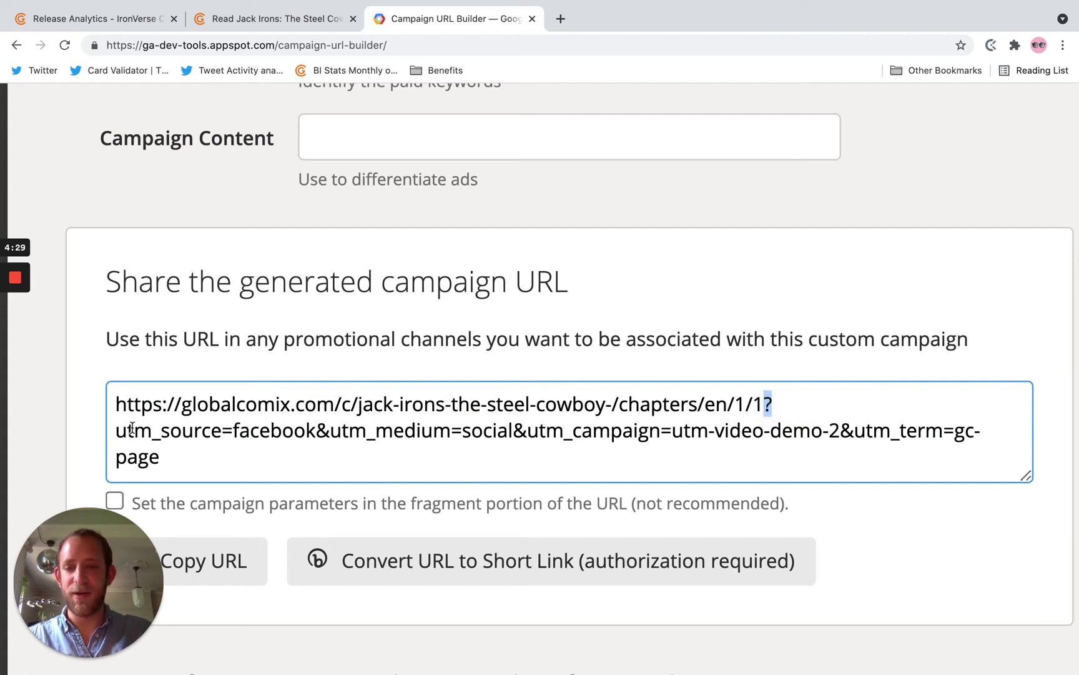
pyautogui.moveTo(119, 430); pyautogui.dragTo(188, 458)
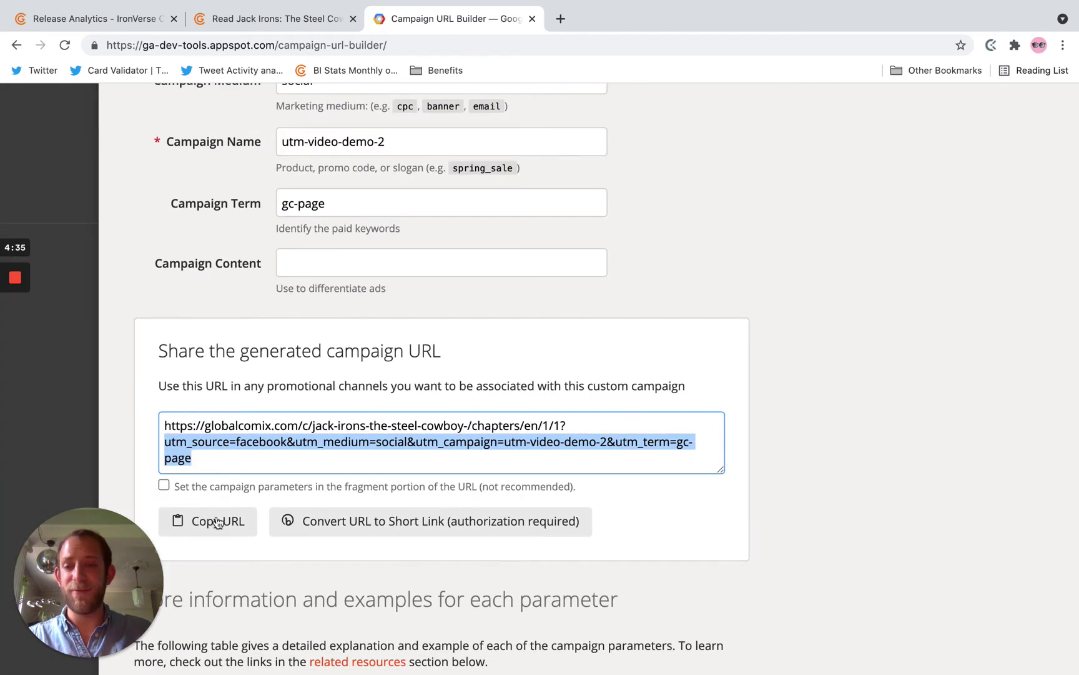
# Copy the generated campaign URL and restore the page's normal zoom.
pyautogui.click(194, 570)
pyautogui.press('super+minus')
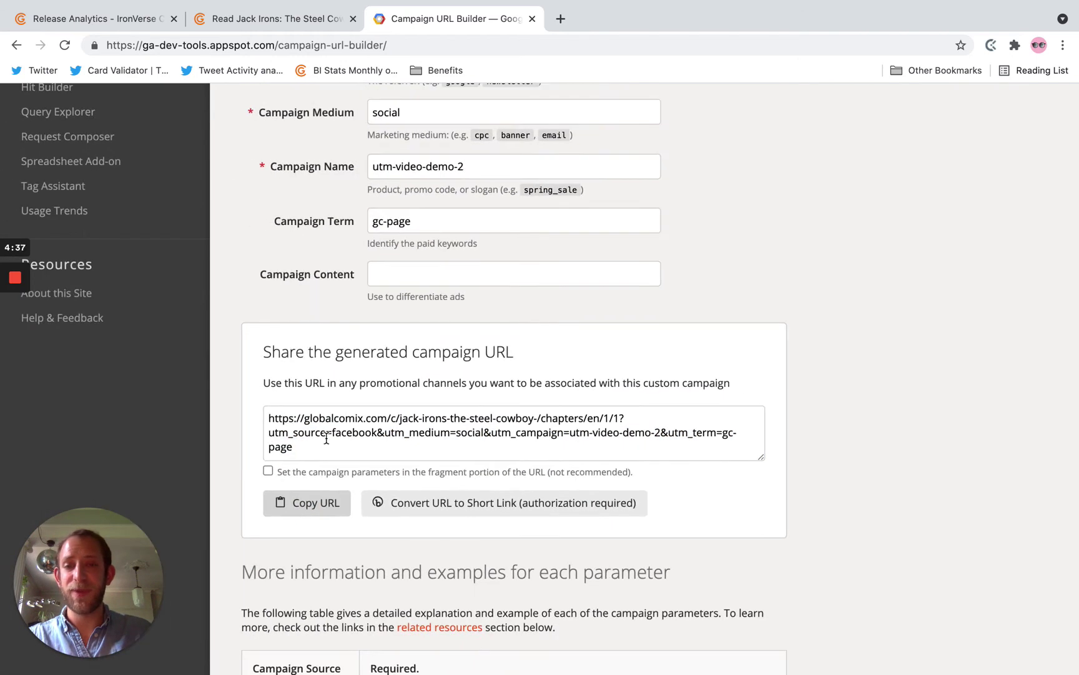
pyautogui.scroll(6, 456, 239)
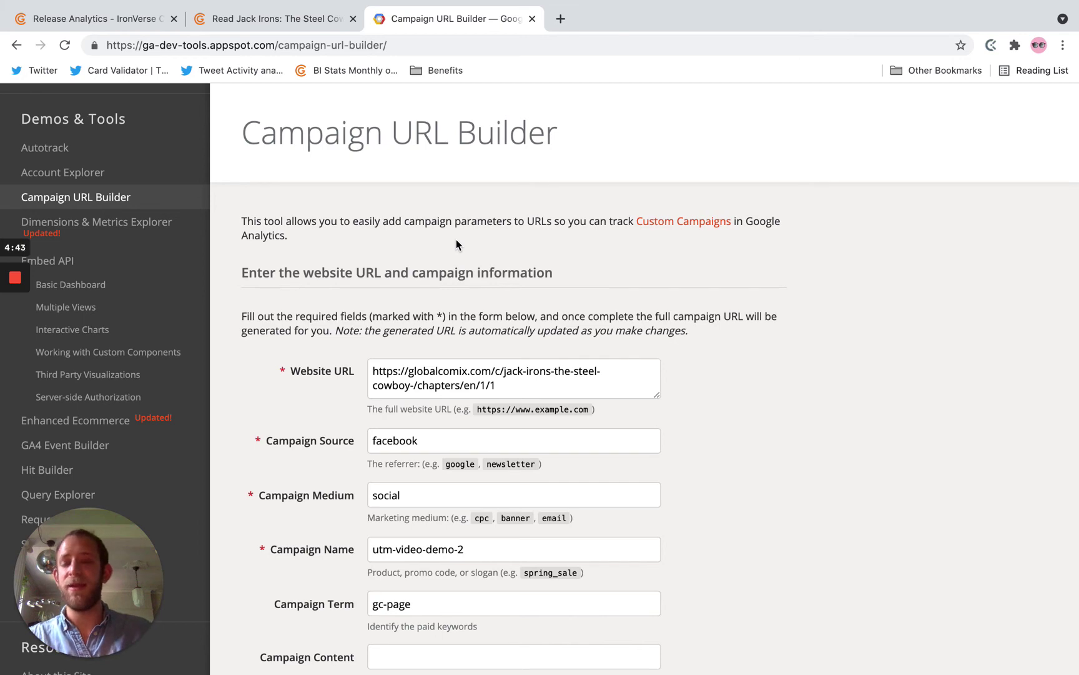
# Load the copied campaign link in a new incognito window and accept the mature content warning.
pyautogui.press('super+shift+n')
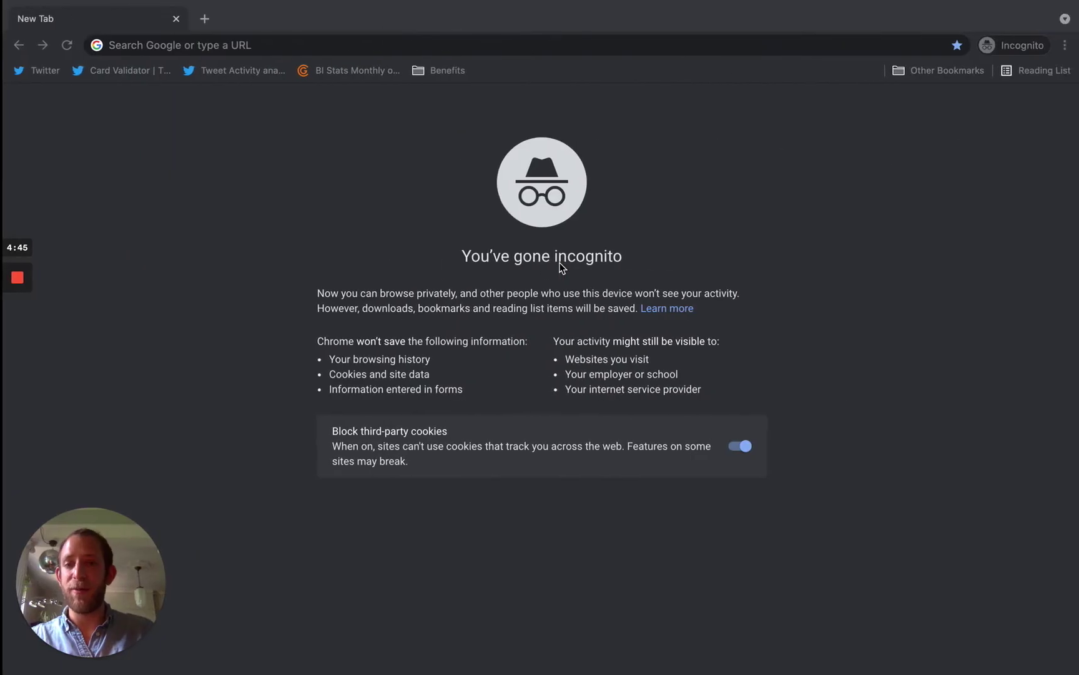
pyautogui.click(355, 46)
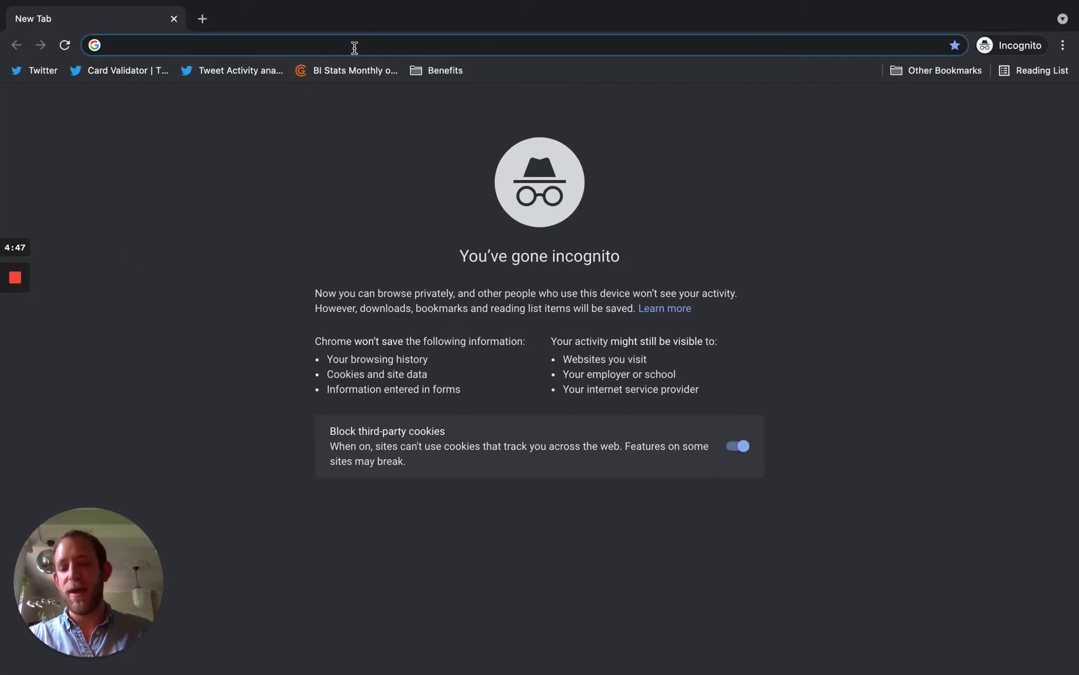
pyautogui.press('super+v')
pyautogui.press('Return')
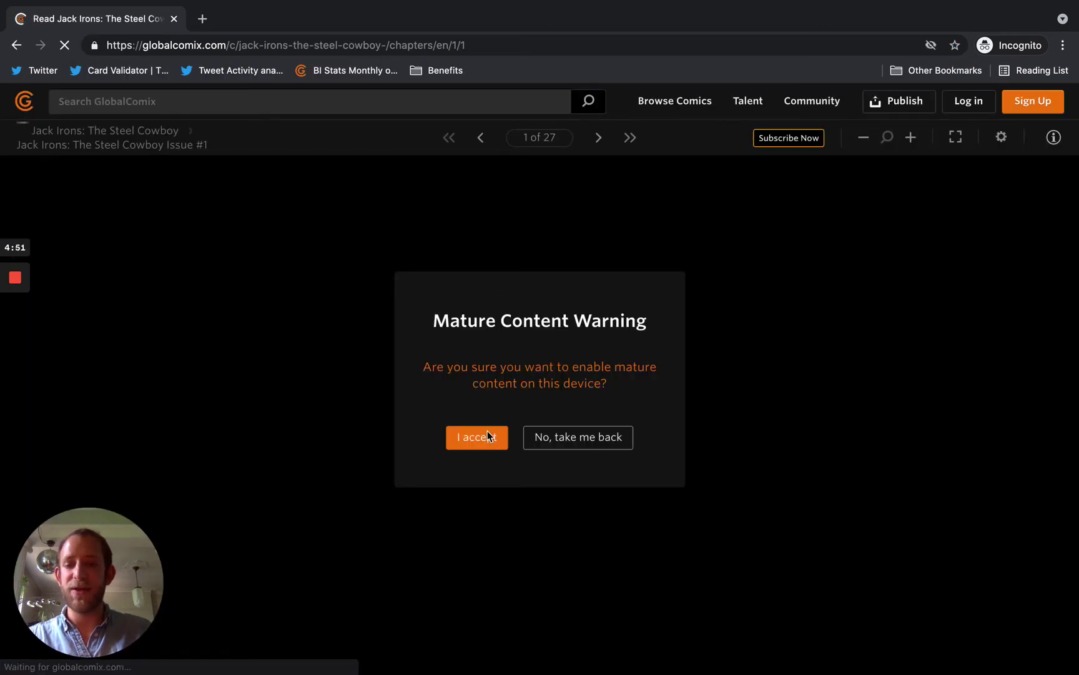
pyautogui.click(487, 436)
pyautogui.click(532, 462)
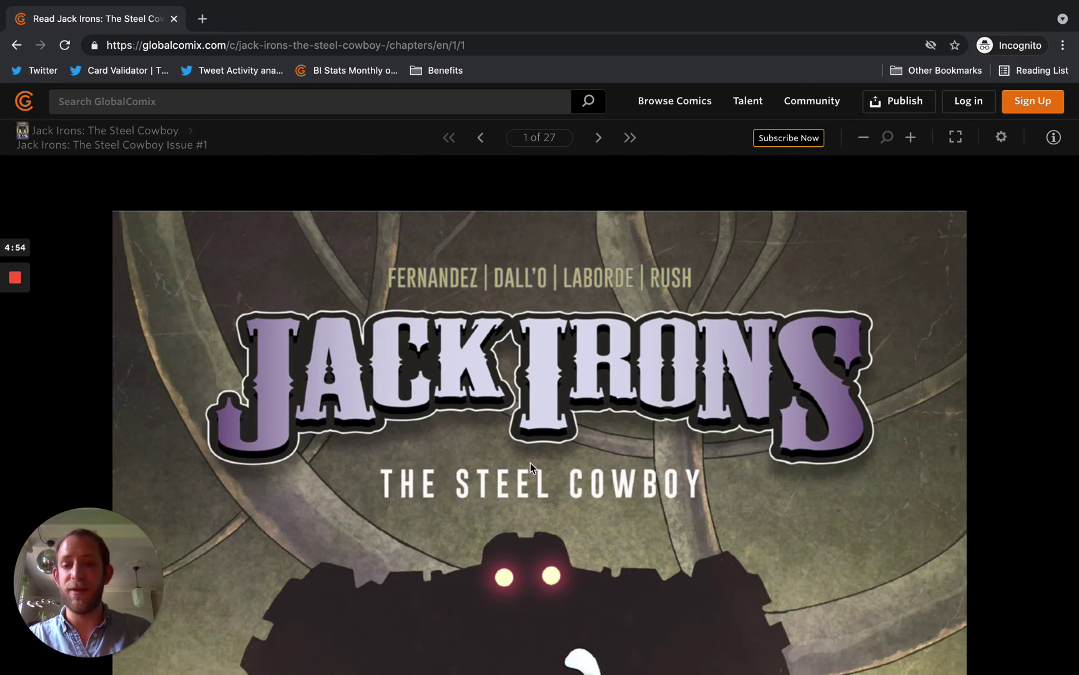
# Page forward through Jack Irons: The Steel Cowboy Issue #1 to page 10.
pyautogui.scroll(-3, 530, 462)
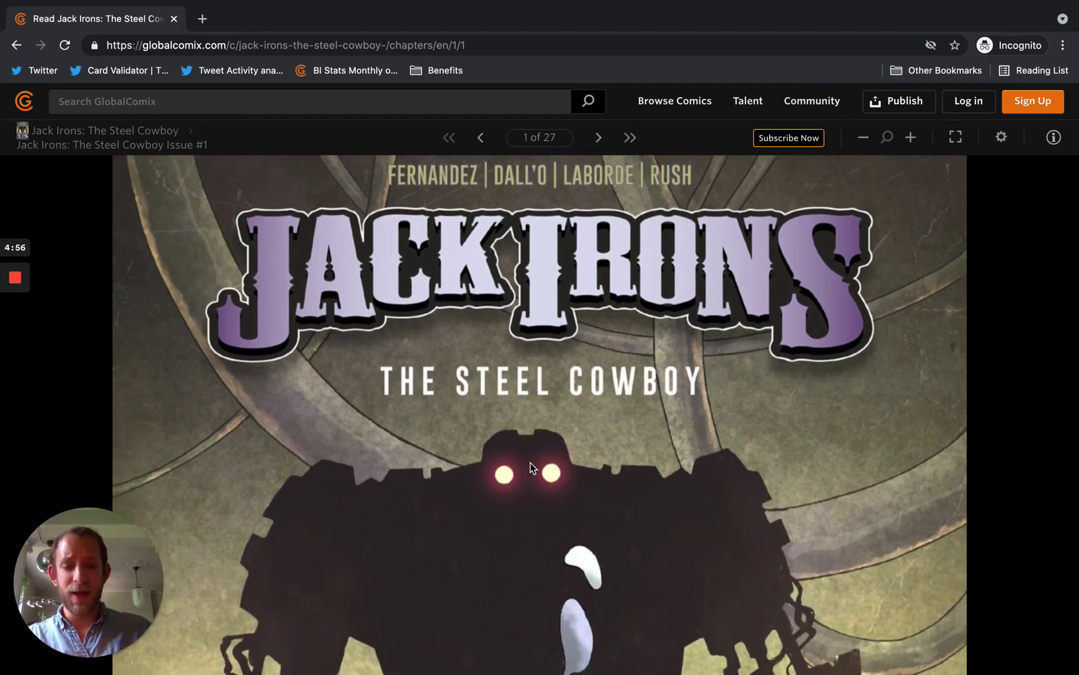
pyautogui.click(530, 463)
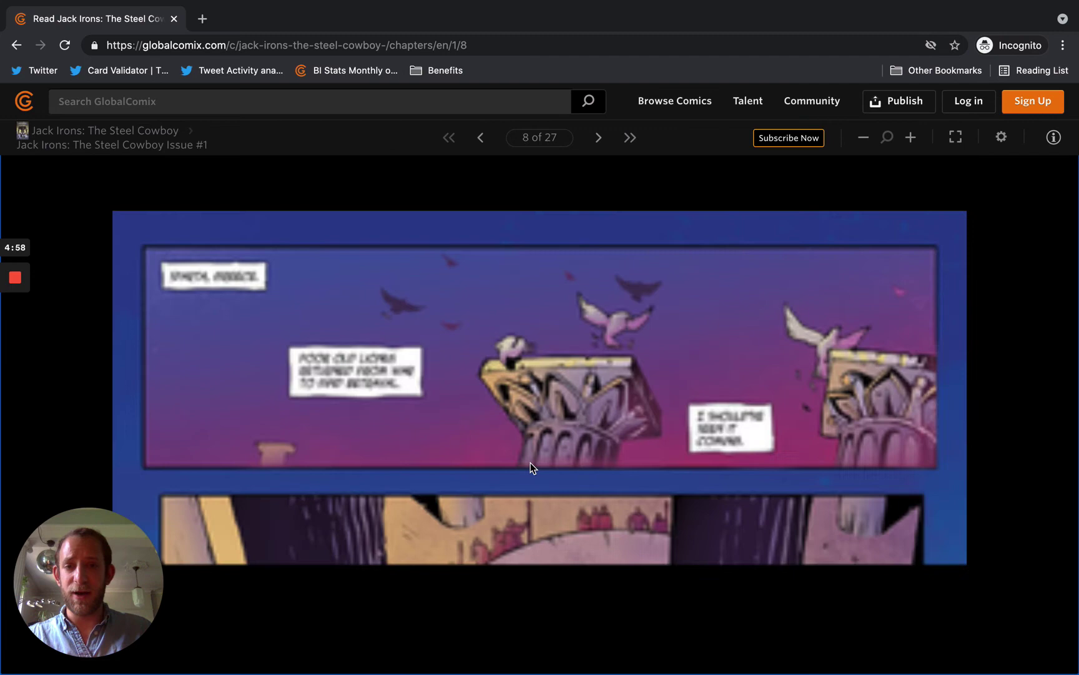
pyautogui.click(531, 462)
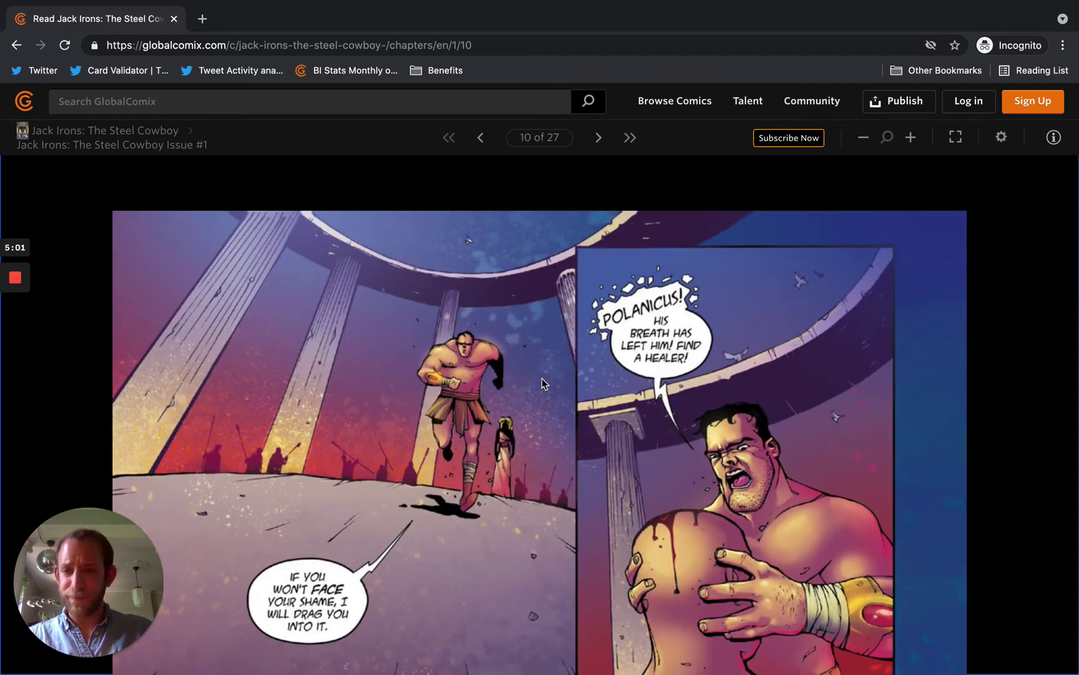
# Return to the Release Analytics page in the regular browser window, reload it and check the Unique Readers figure.
pyautogui.hotkey('ctrl', 'Left')
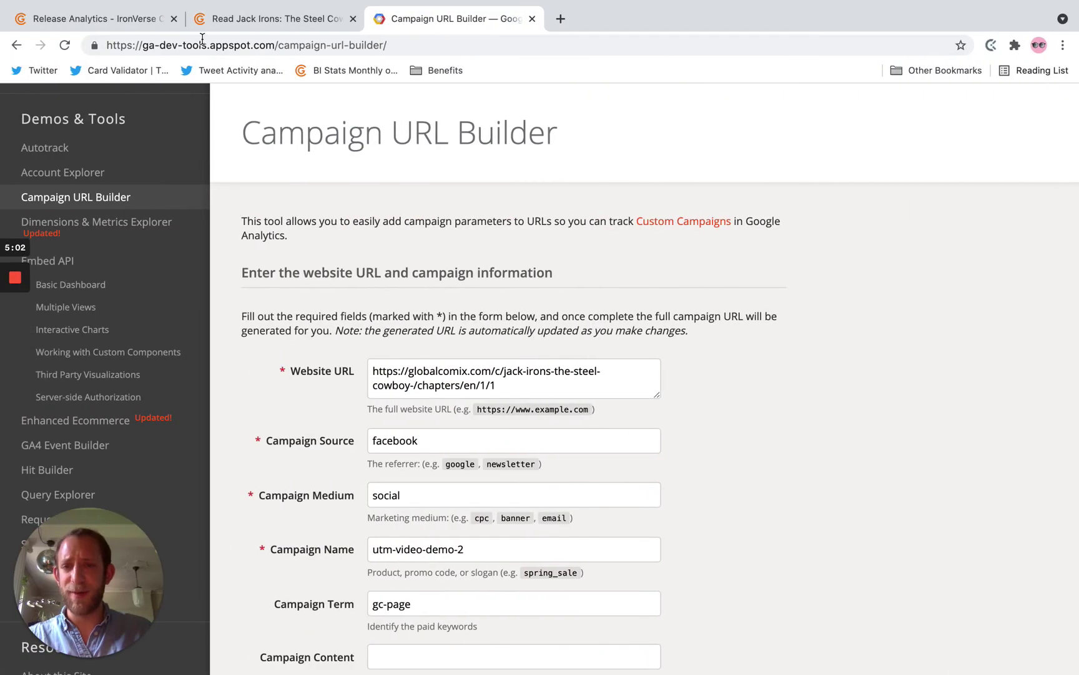
pyautogui.click(119, 22)
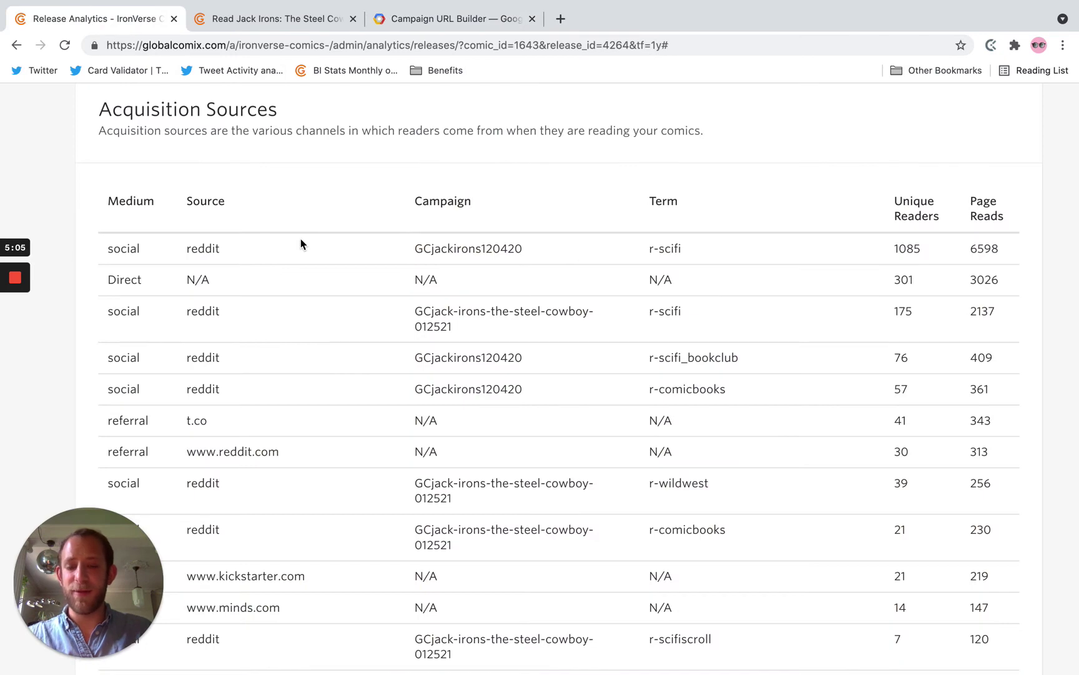
pyautogui.press('super+r')
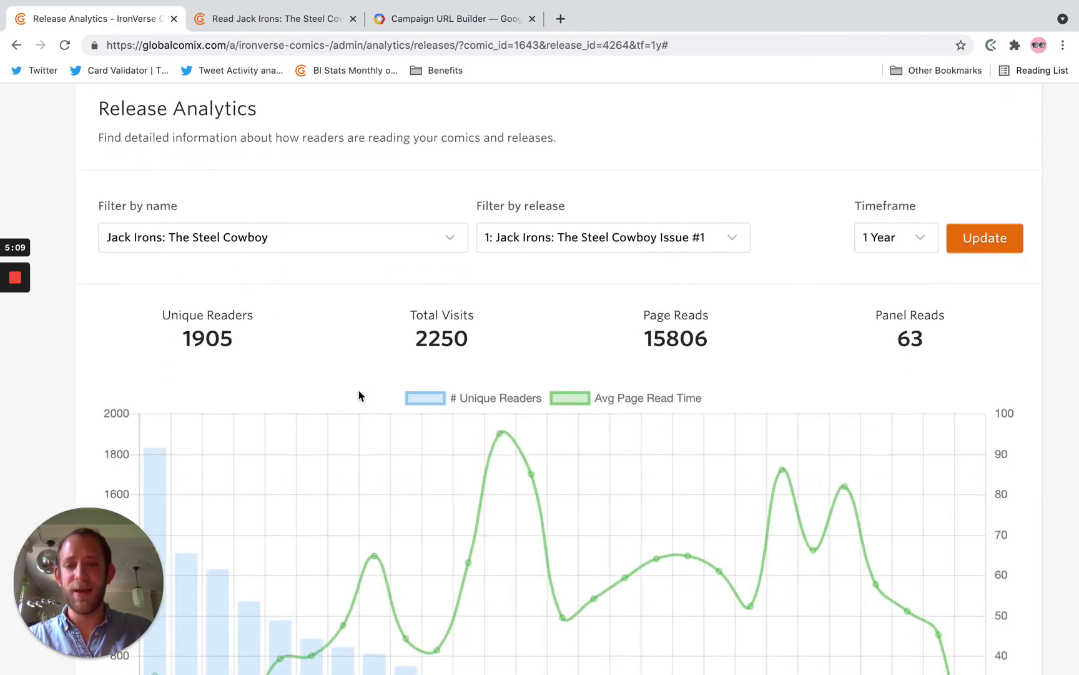
pyautogui.scroll(-3, 359, 395)
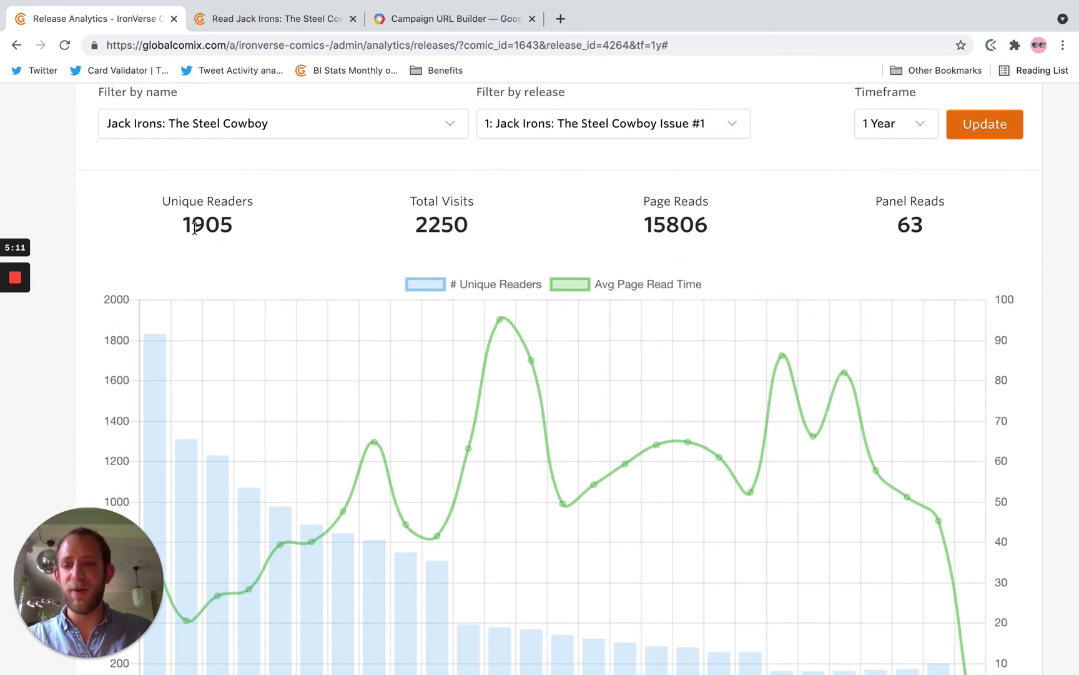
pyautogui.moveTo(221, 227); pyautogui.dragTo(233, 227)
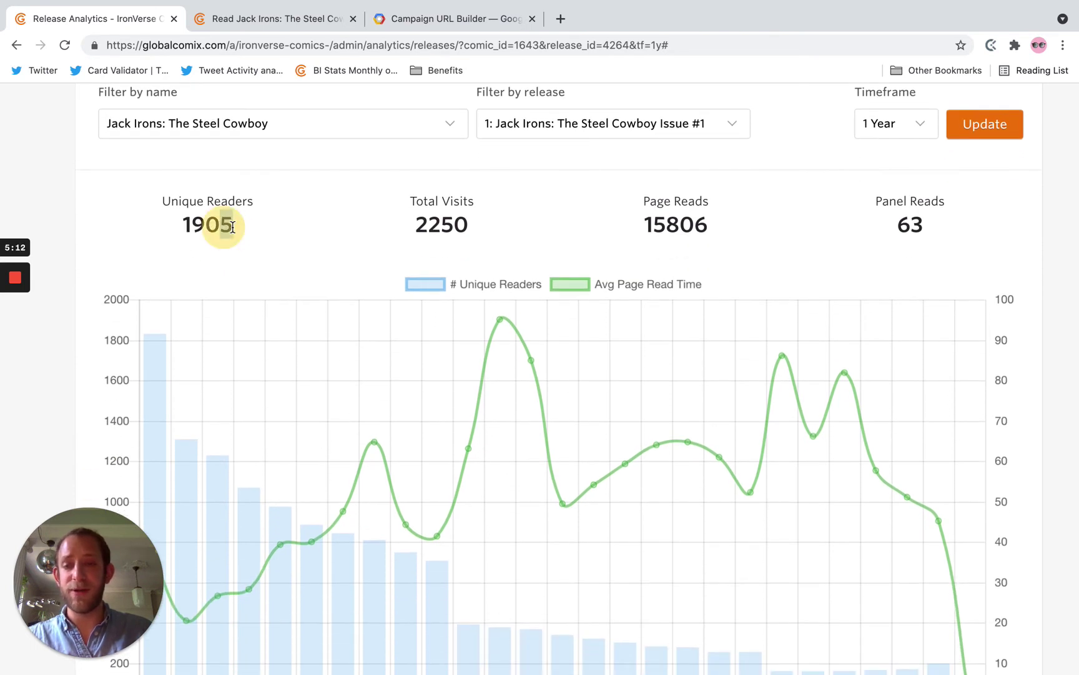
# Search the Acquisition Sources table for "demo" to locate the test campaign's entry, and close the search.
pyautogui.scroll(-8, 285, 301)
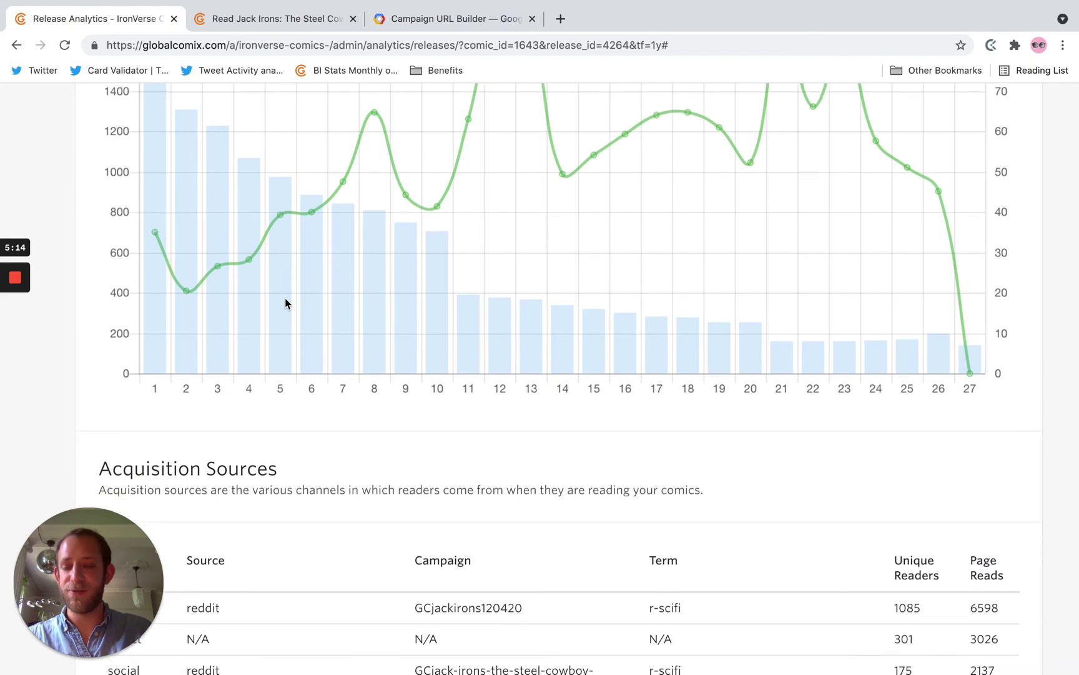
pyautogui.scroll(-5, 285, 300)
pyautogui.hotkey('ctrl', 'f')
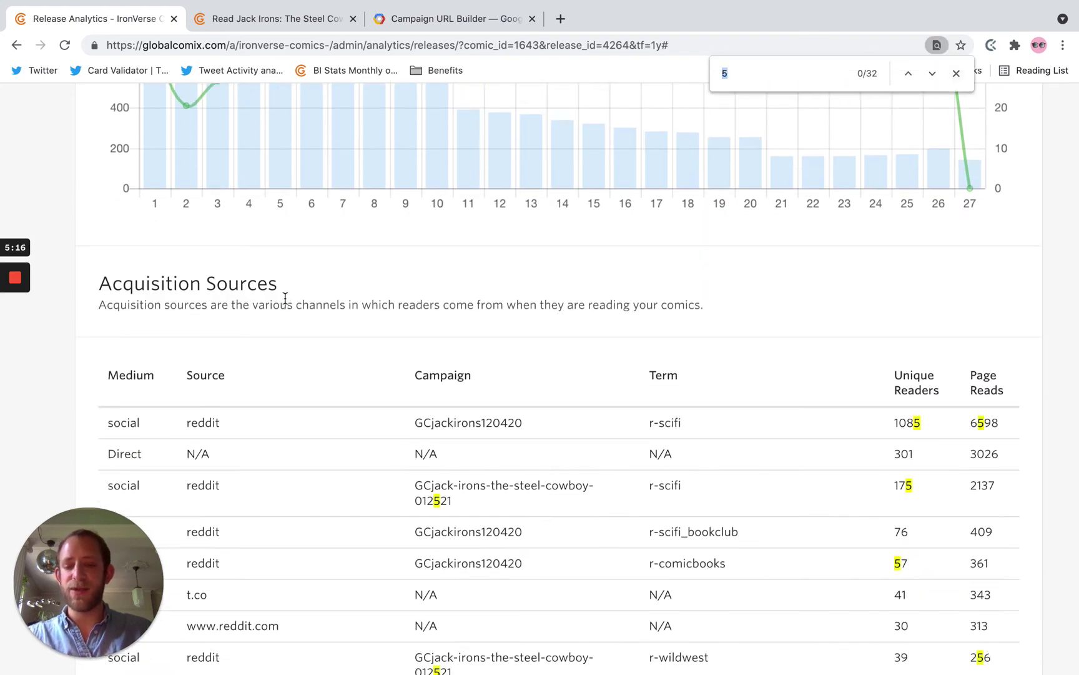
pyautogui.write('demo')
pyautogui.scroll(-5, 322, 436)
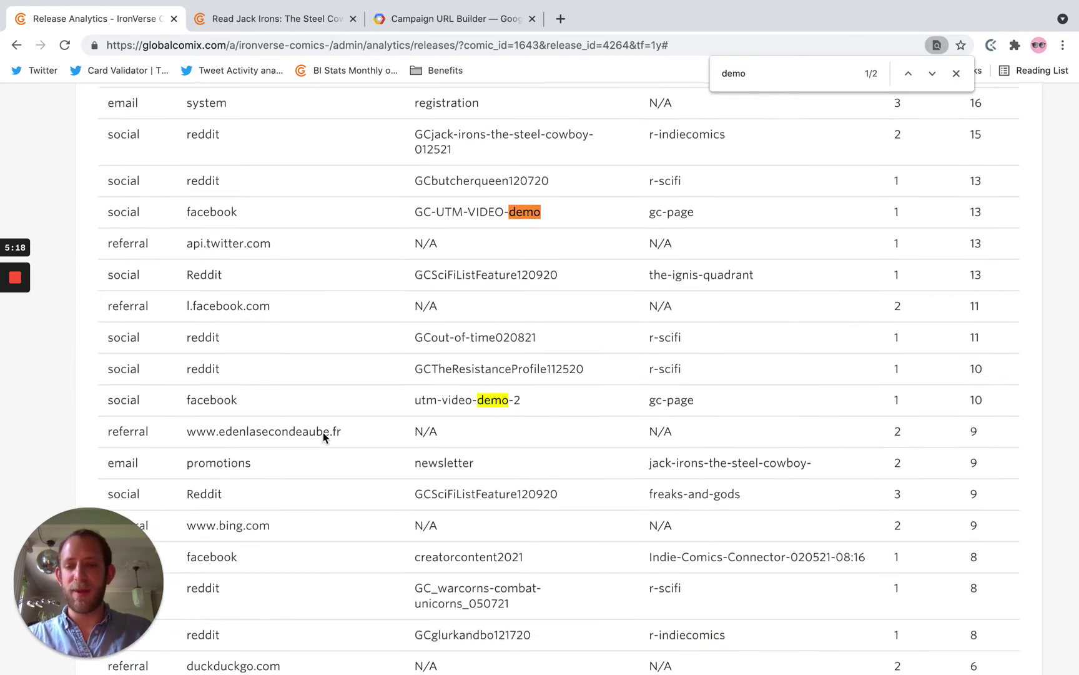
pyautogui.click(957, 73)
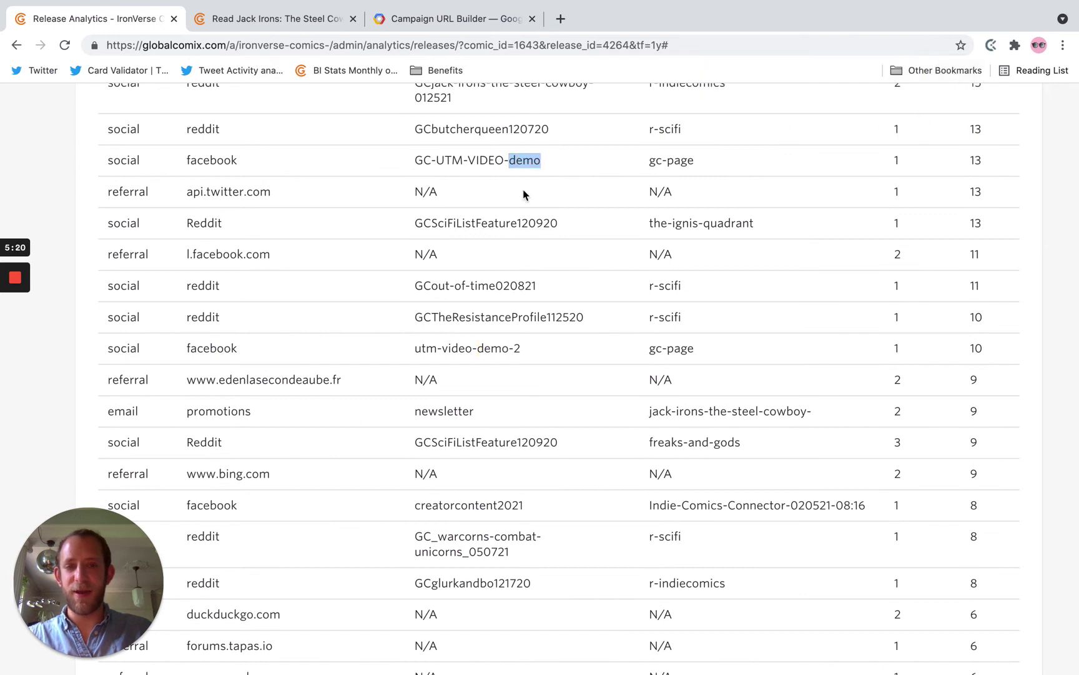
pyautogui.click(459, 188)
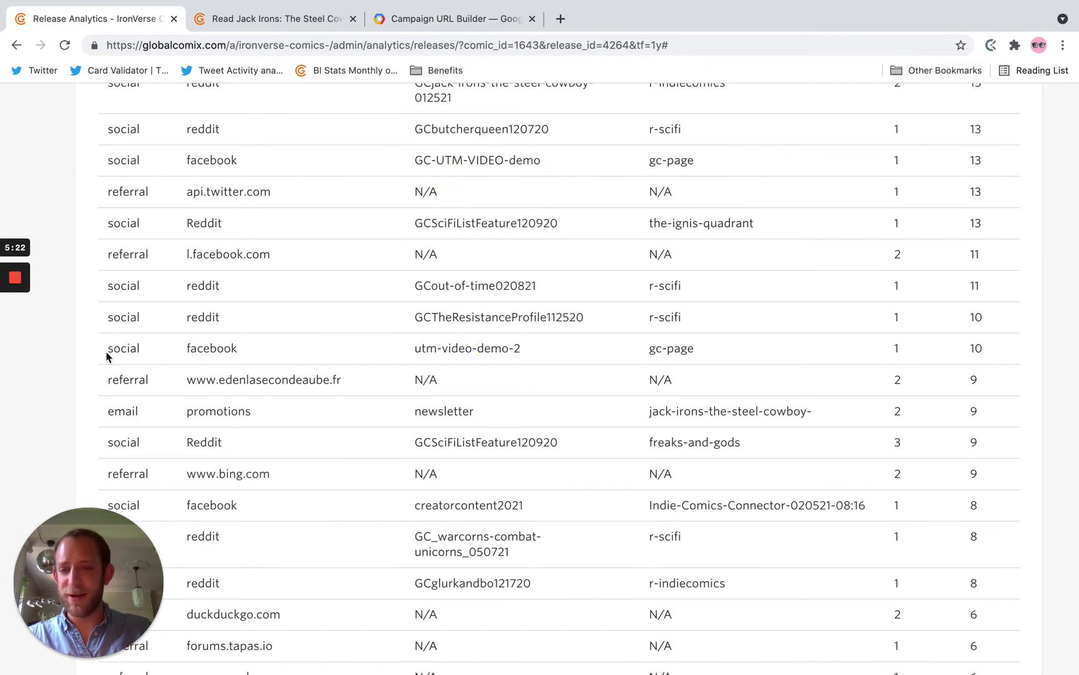
# Examine the utm-video-demo-2 row's medium, source, campaign and term, including its Unique Readers and Page Reads figures.
pyautogui.moveTo(106, 348)
pyautogui.mouseDown()
pyautogui.moveTo(646, 315)
pyautogui.moveTo(812, 318)
pyautogui.moveTo(983, 354)
pyautogui.mouseUp()
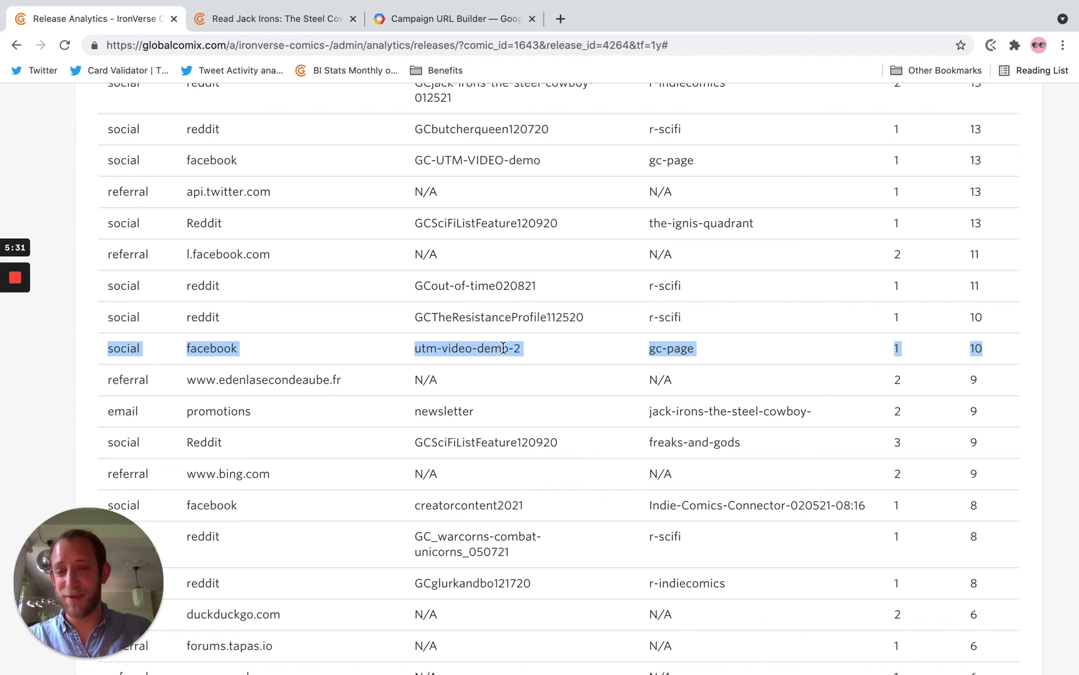
pyautogui.click(687, 349)
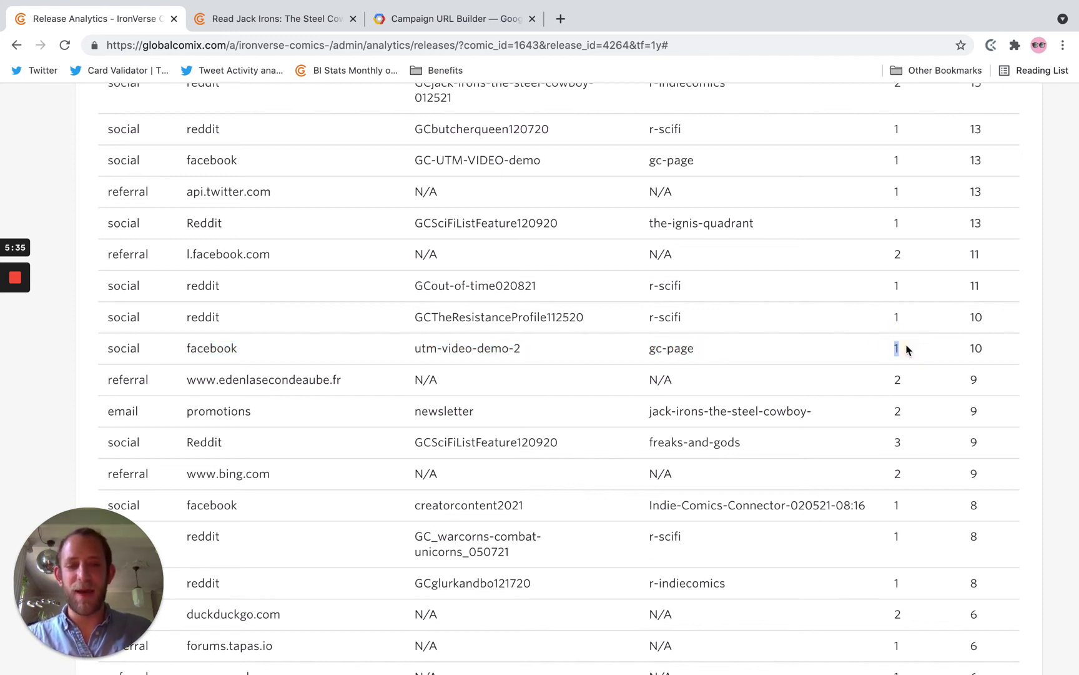
pyautogui.moveTo(965, 350); pyautogui.dragTo(992, 356)
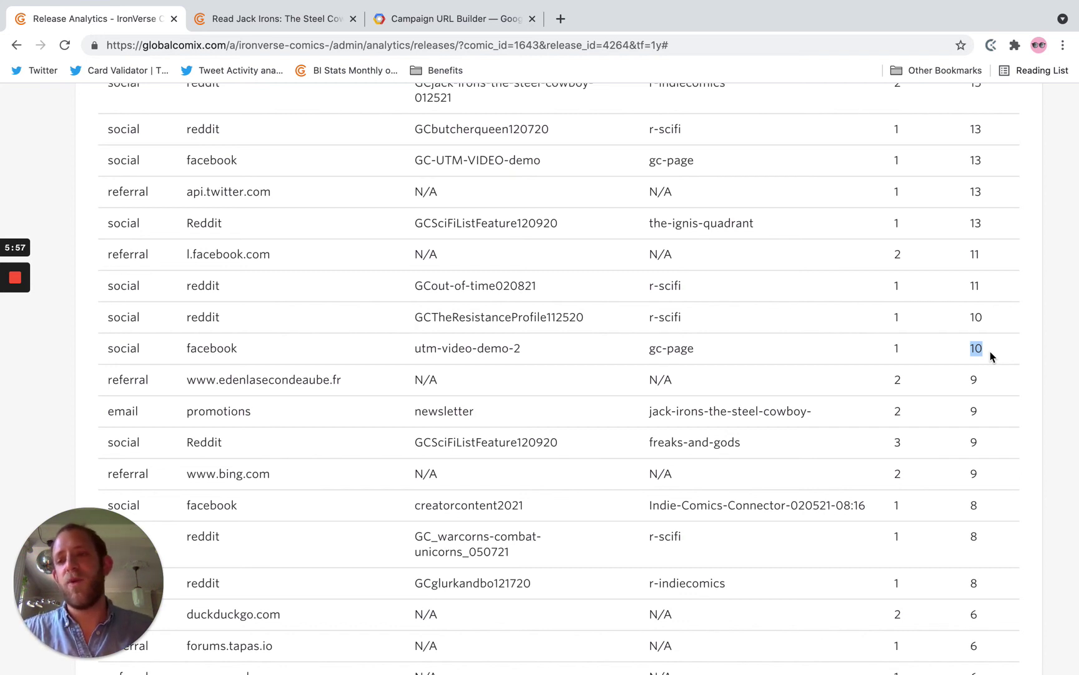
# Go back to the start of the Acquisition Sources table and compare the terms of the leading reddit campaigns.
pyautogui.scroll(5, 990, 351)
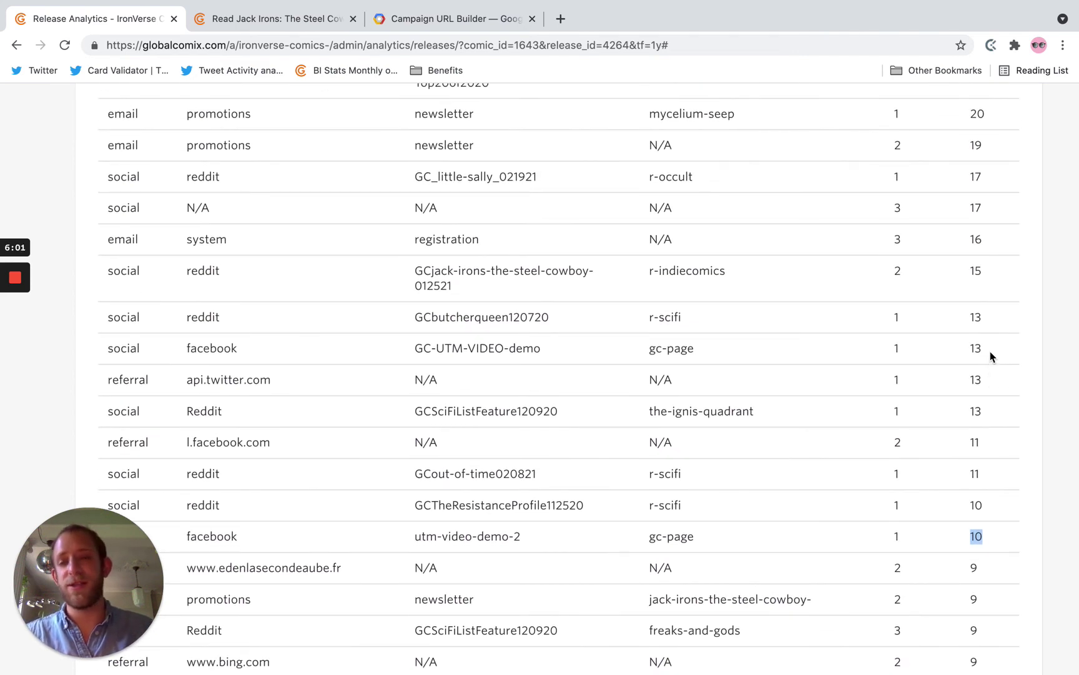
pyautogui.scroll(13, 989, 351)
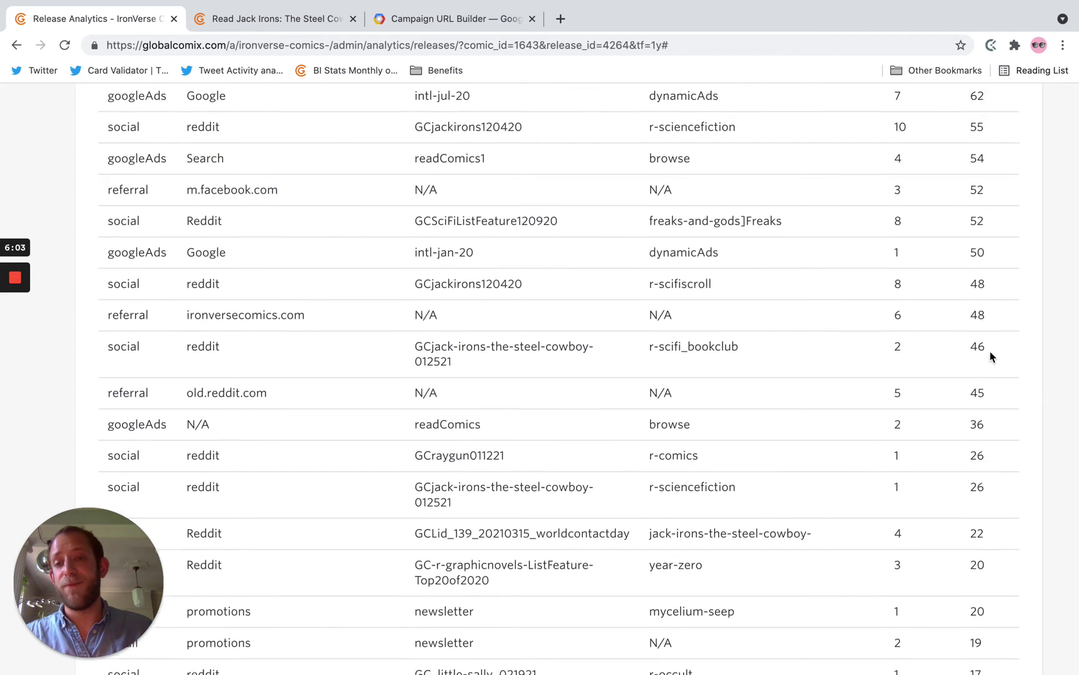
pyautogui.scroll(11, 990, 351)
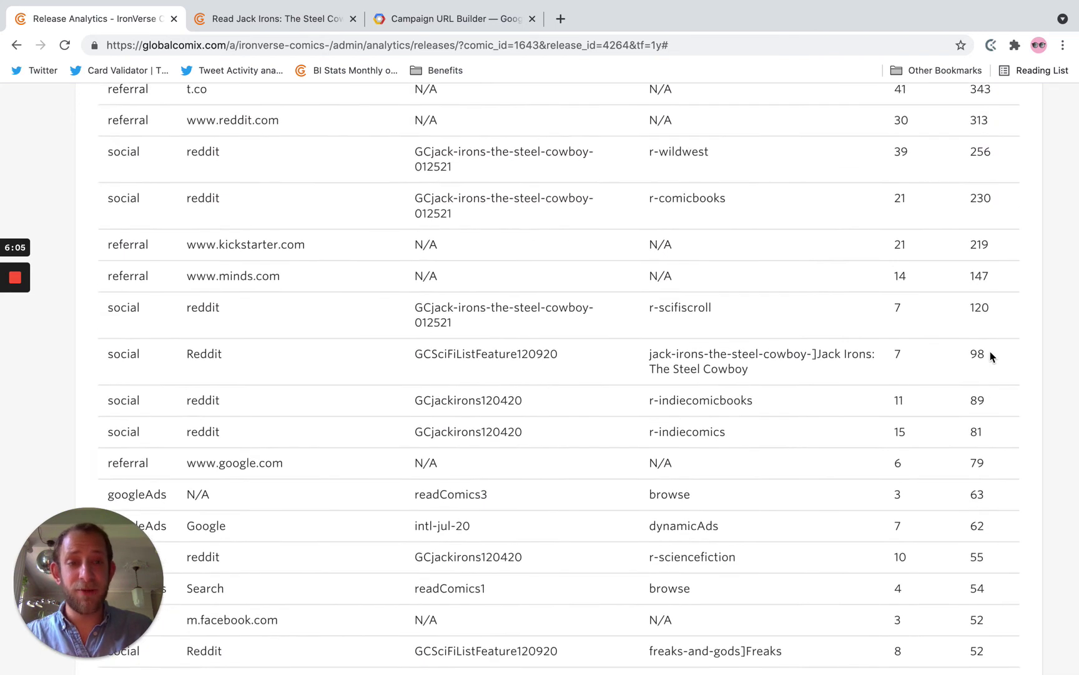
pyautogui.scroll(8, 990, 351)
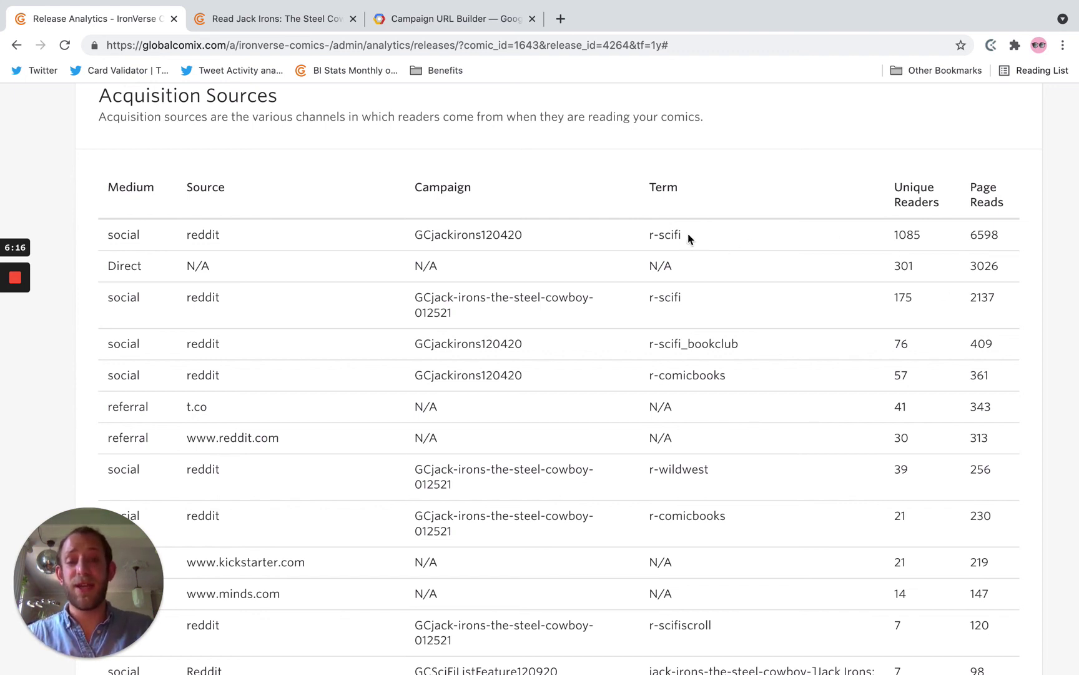
pyautogui.moveTo(649, 235); pyautogui.dragTo(673, 375)
pyautogui.click(674, 377)
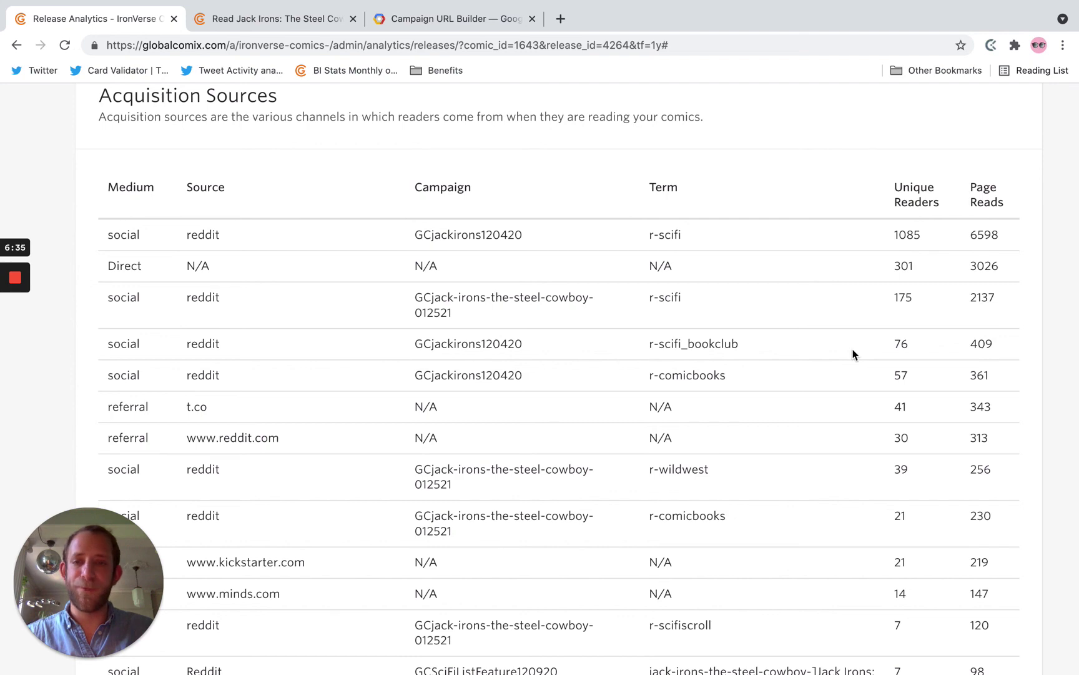
# Zoom the page out two levels and review the release's summary figures and reader chart above Acquisition Sources.
pyautogui.scroll(3, 853, 355)
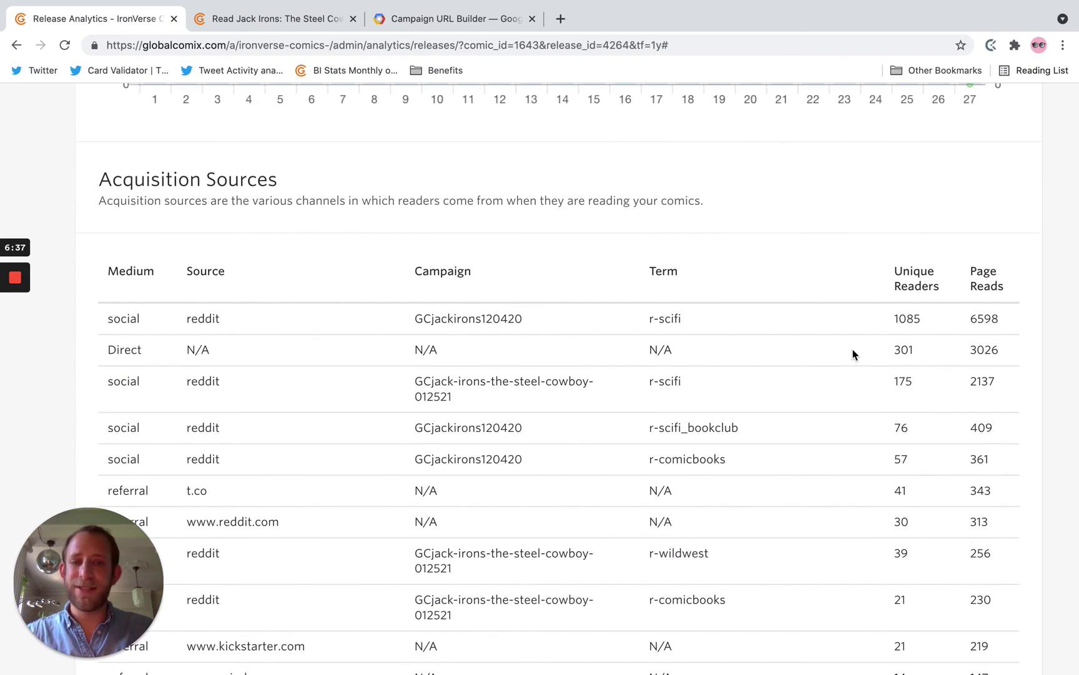
pyautogui.press('super+minus')
pyautogui.press('super+minus')
pyautogui.scroll(5, 853, 354)
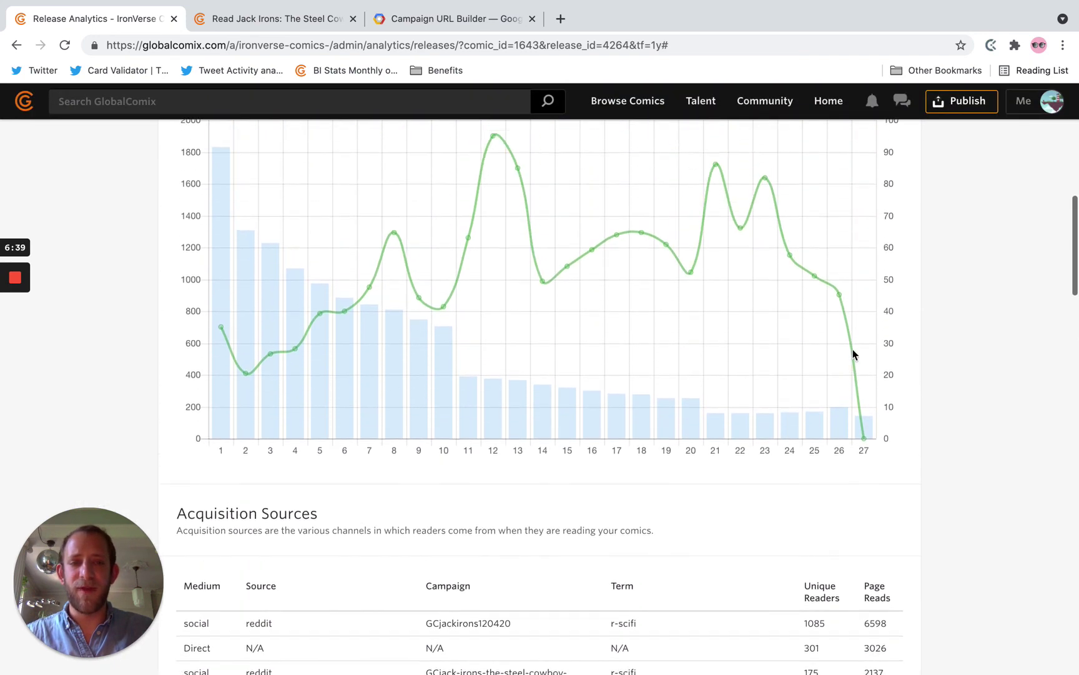
pyautogui.scroll(4, 853, 354)
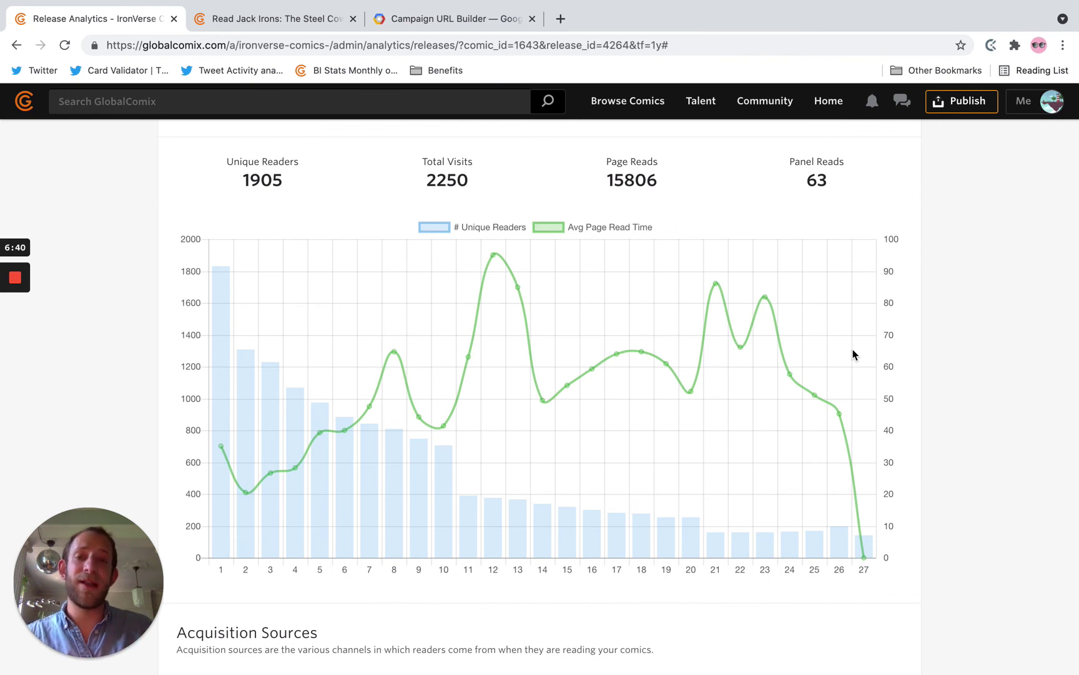
pyautogui.scroll(1, 934, 261)
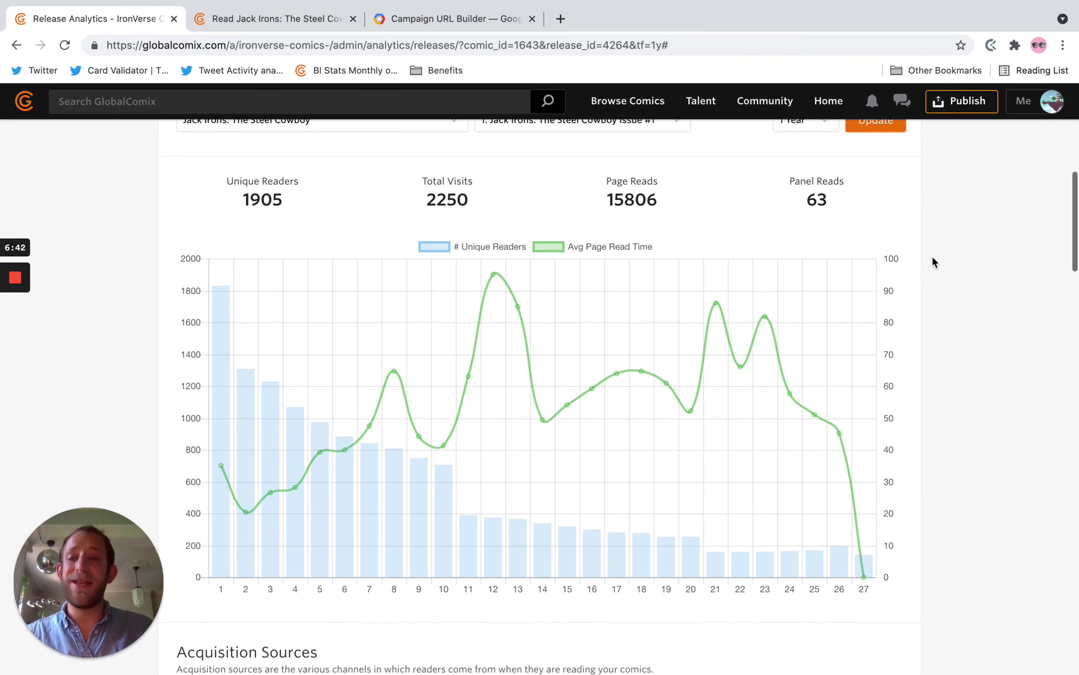